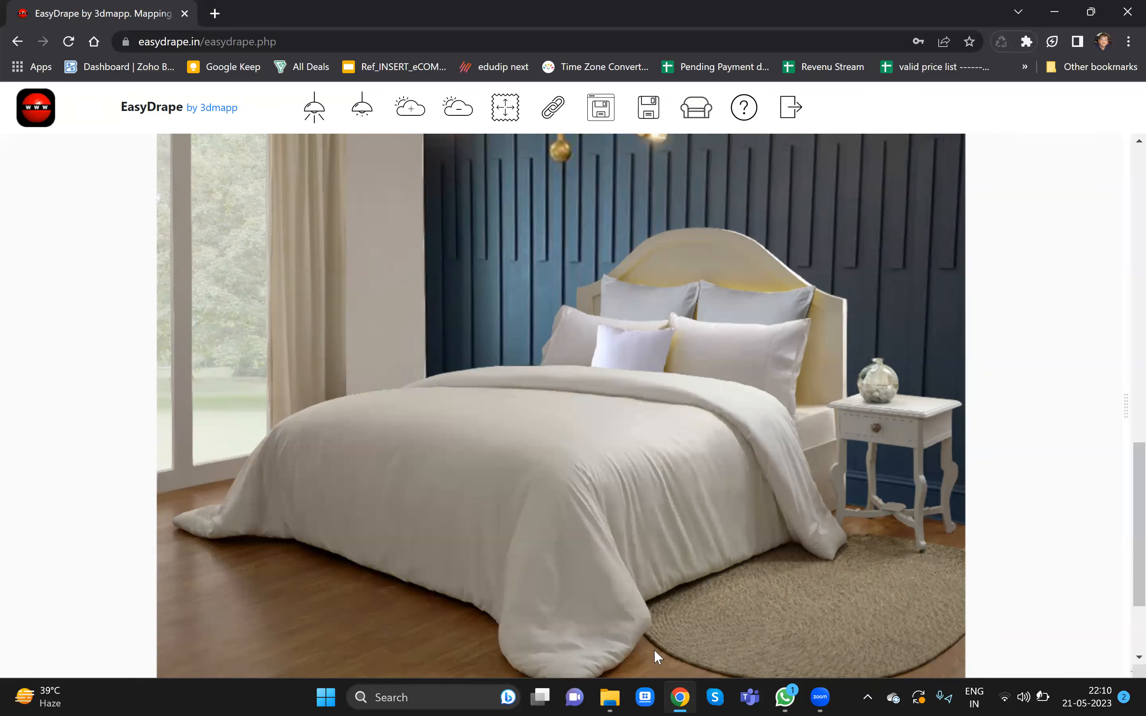
# - Open the Prints folder and apply the IMG_20220627_0021 print to the duvet by dropping it onto the bed
pyautogui.click(610, 696)
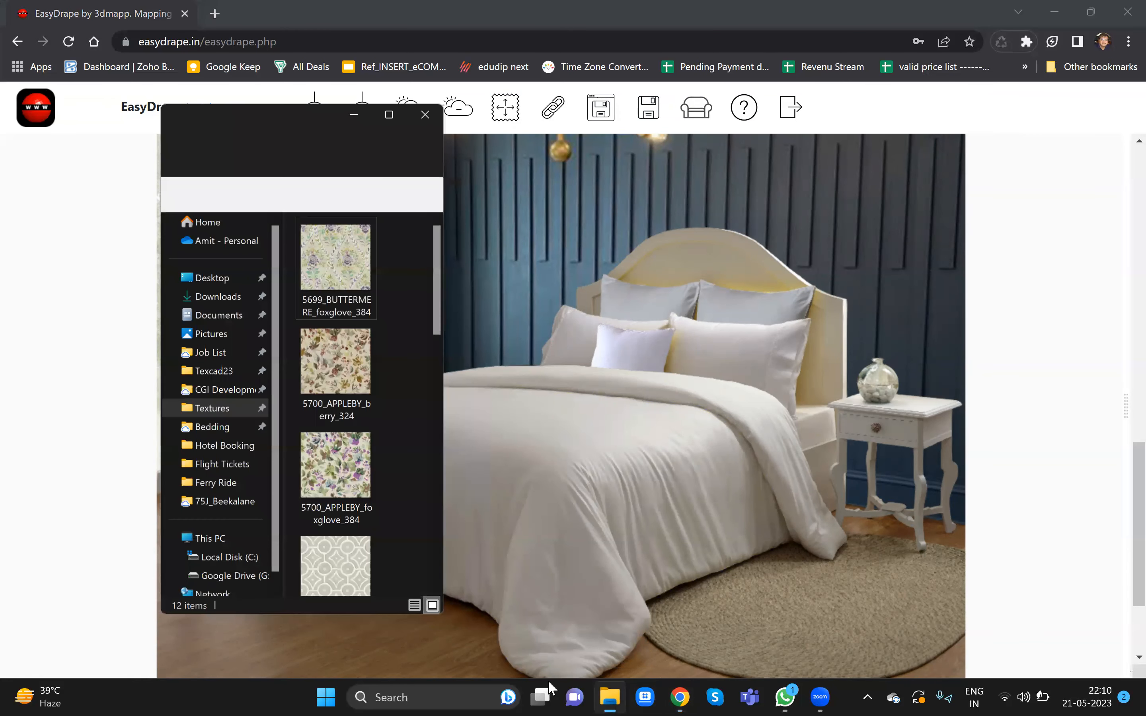
pyautogui.moveTo(189, 100); pyautogui.dragTo(68, 87)
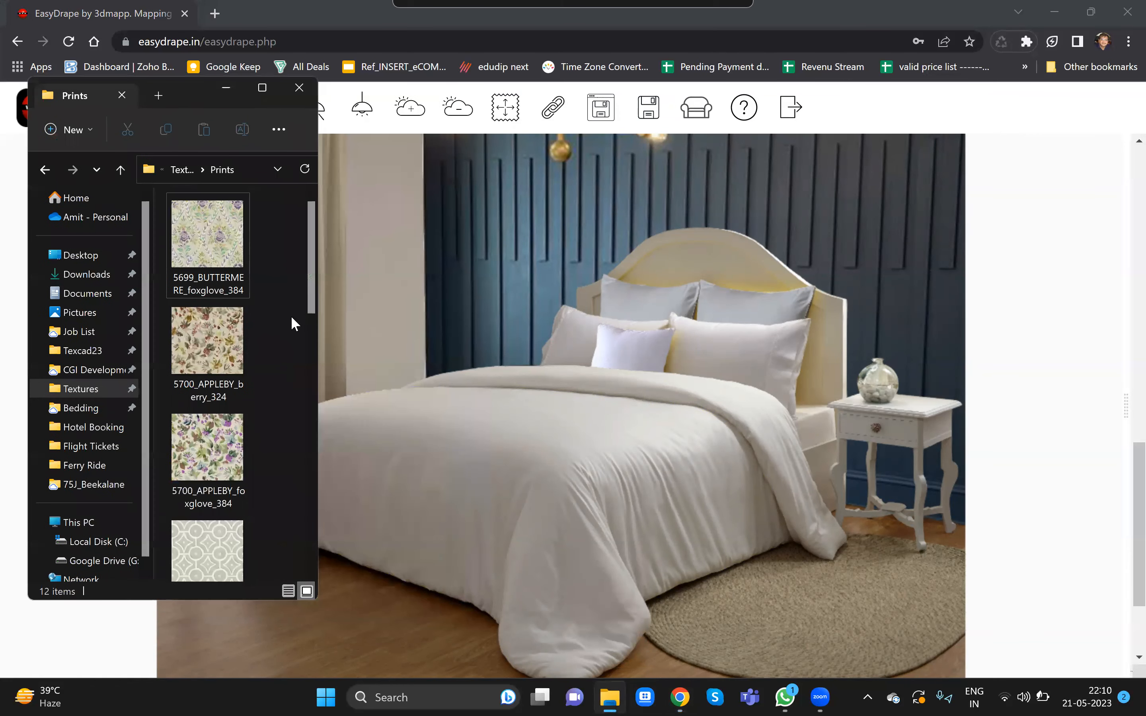
pyautogui.moveTo(306, 247)
pyautogui.mouseDown()
pyautogui.moveTo(320, 521)
pyautogui.moveTo(303, 210)
pyautogui.moveTo(304, 249)
pyautogui.mouseUp()
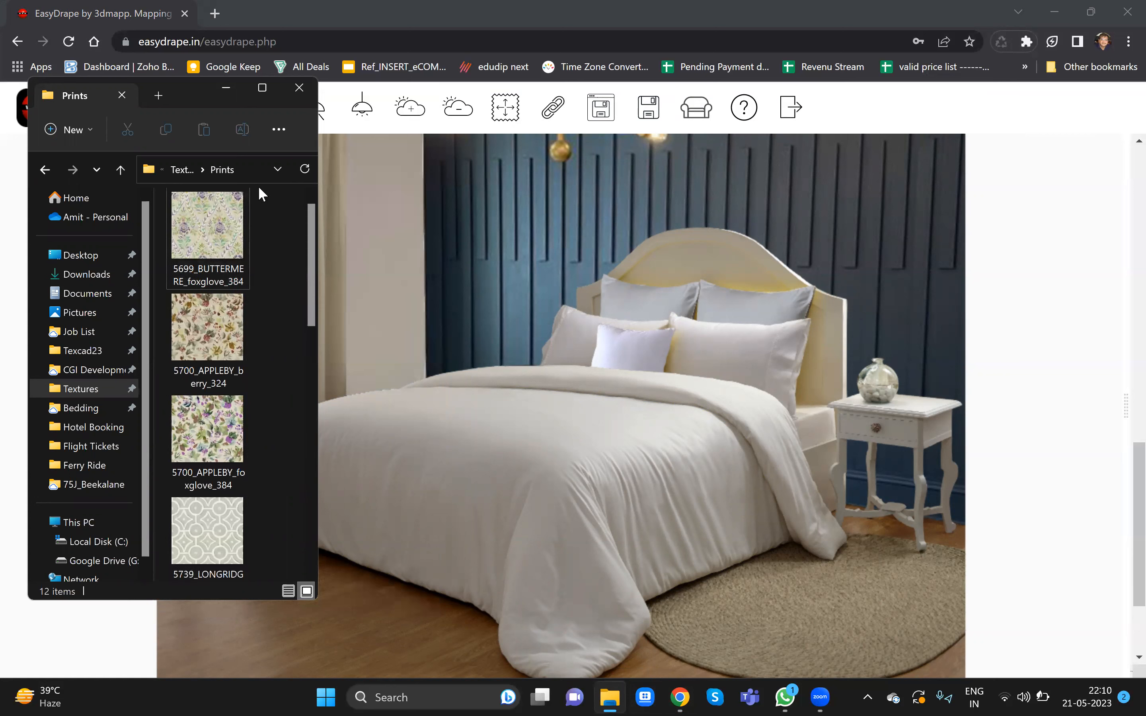
pyautogui.moveTo(311, 239); pyautogui.dragTo(324, 450)
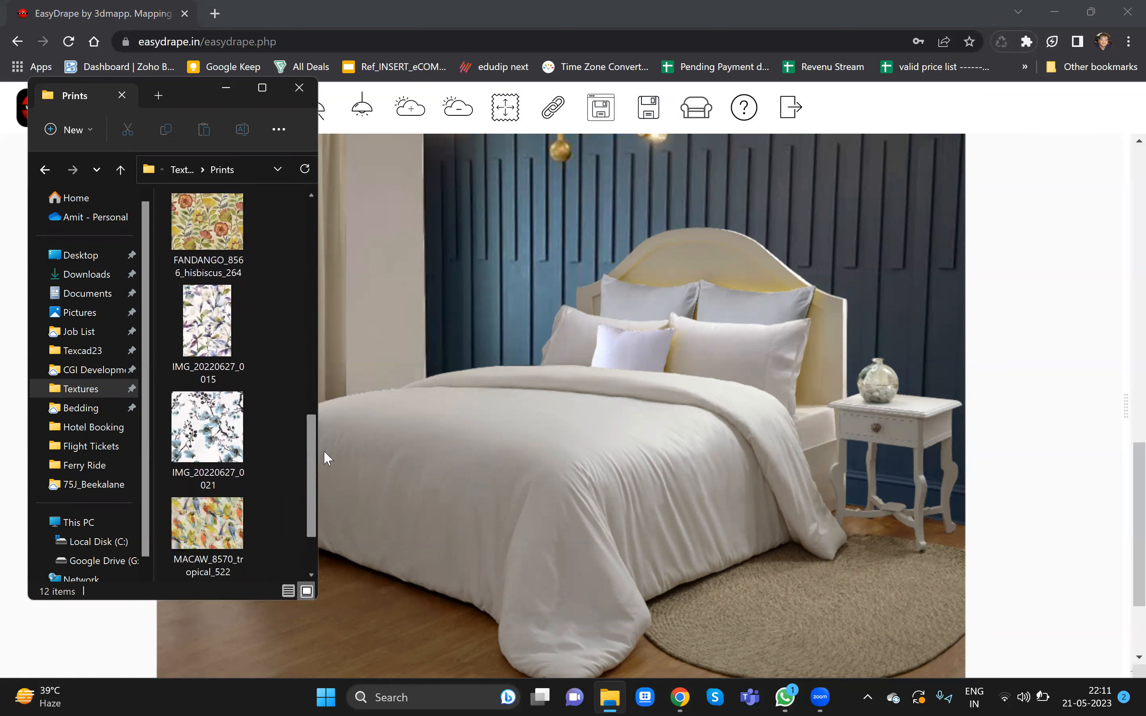
pyautogui.moveTo(207, 426); pyautogui.dragTo(471, 469)
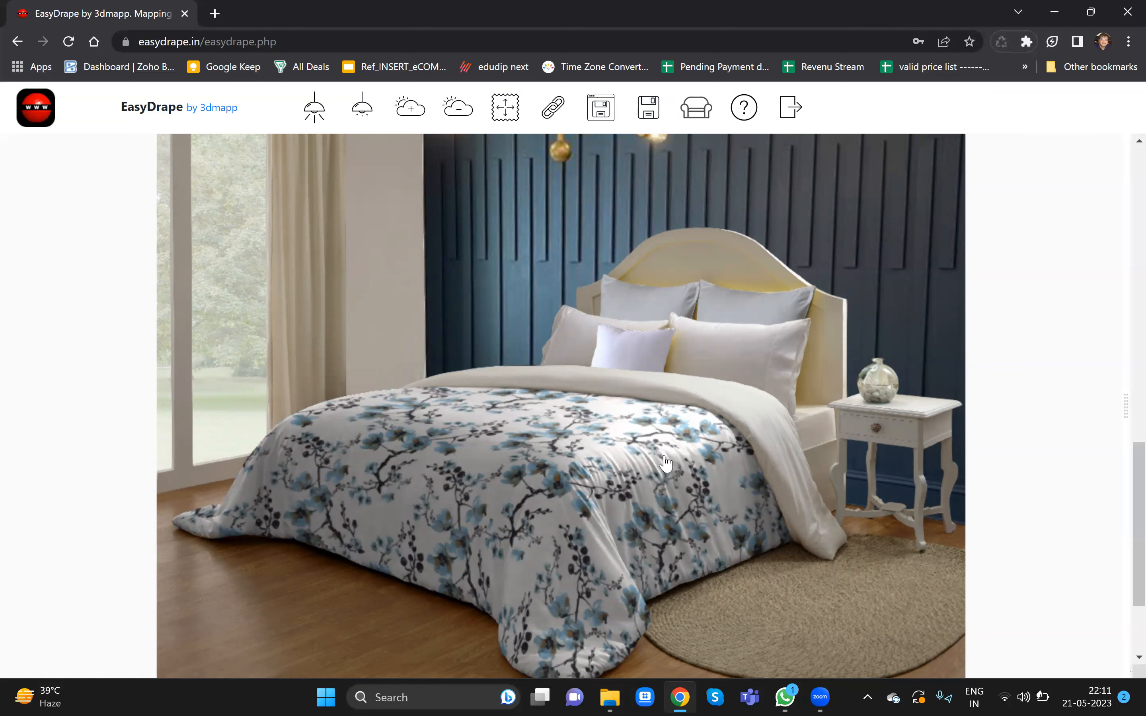
# - Apply the 5700_APPLEBY_berry_324 print to the front right pillow
pyautogui.click(610, 697)
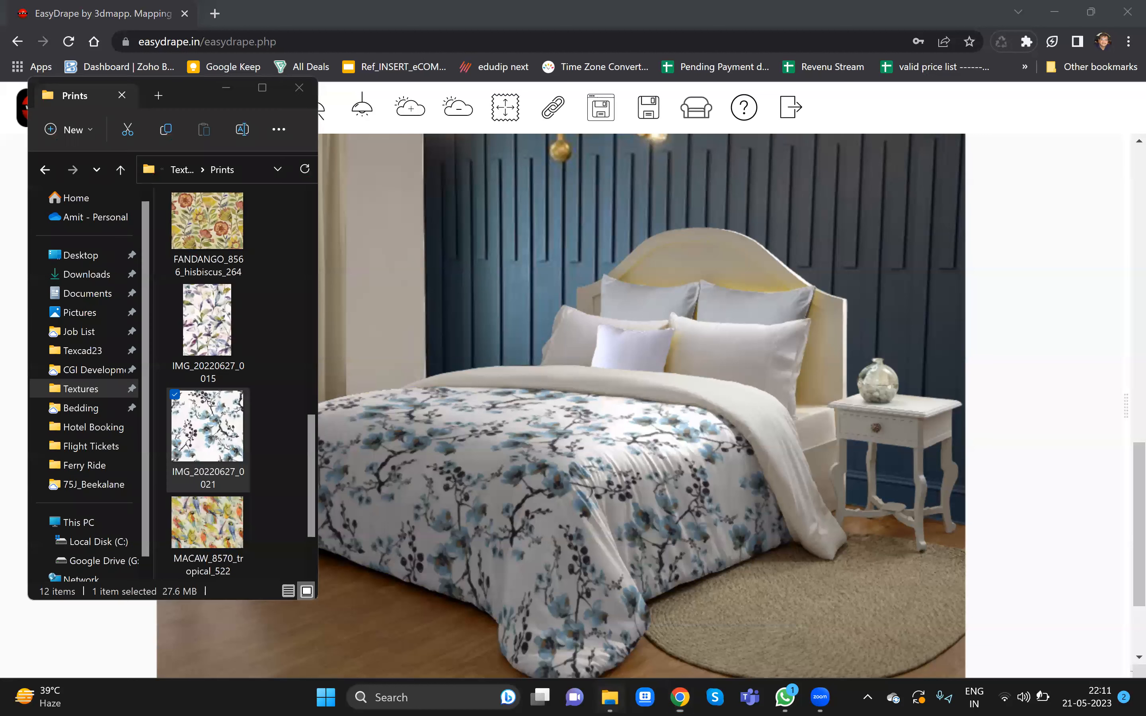
pyautogui.scroll(5, 251, 442)
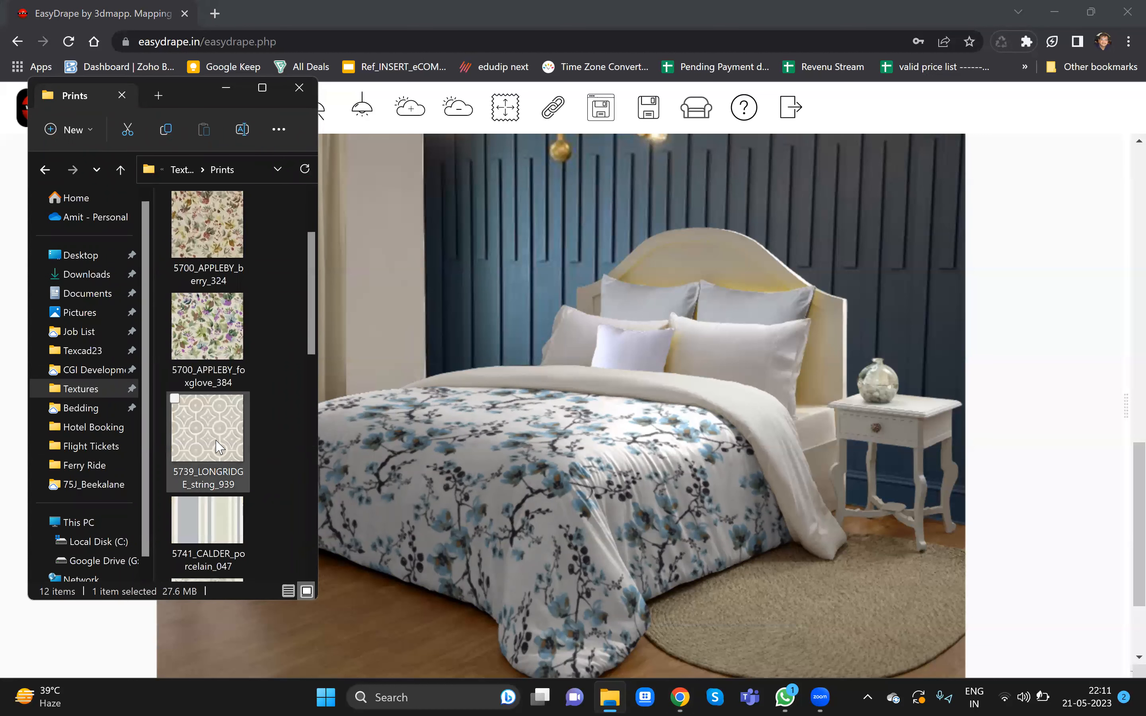
pyautogui.scroll(1, 199, 430)
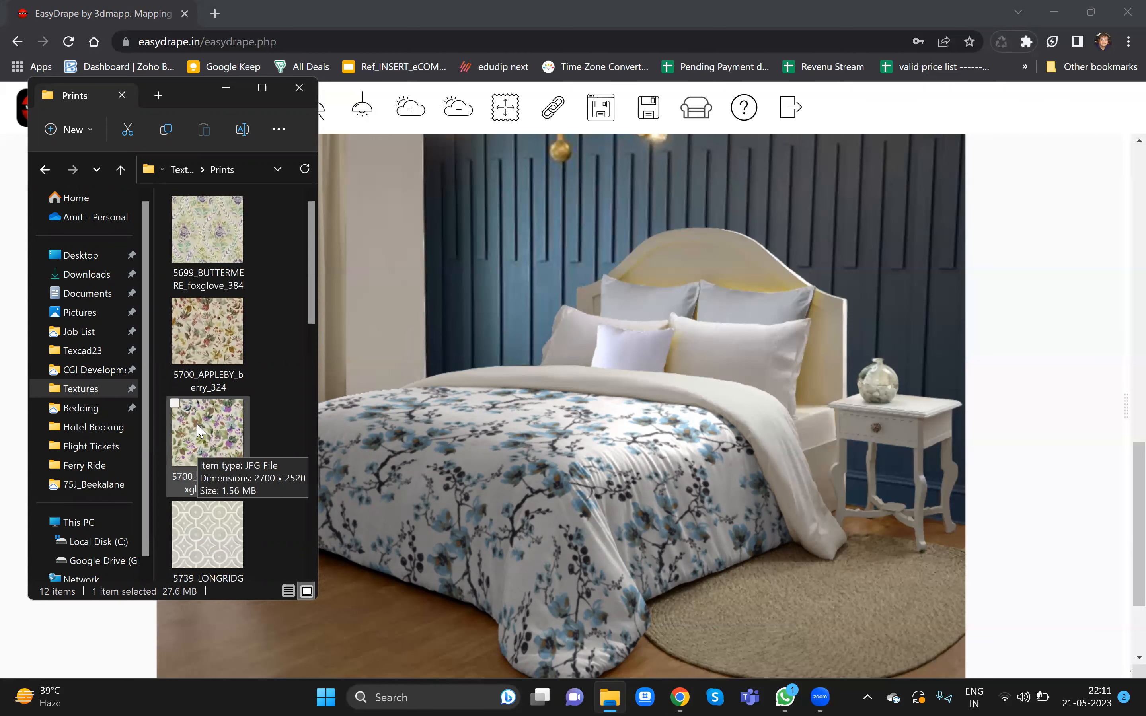
pyautogui.moveTo(198, 340); pyautogui.dragTo(750, 376)
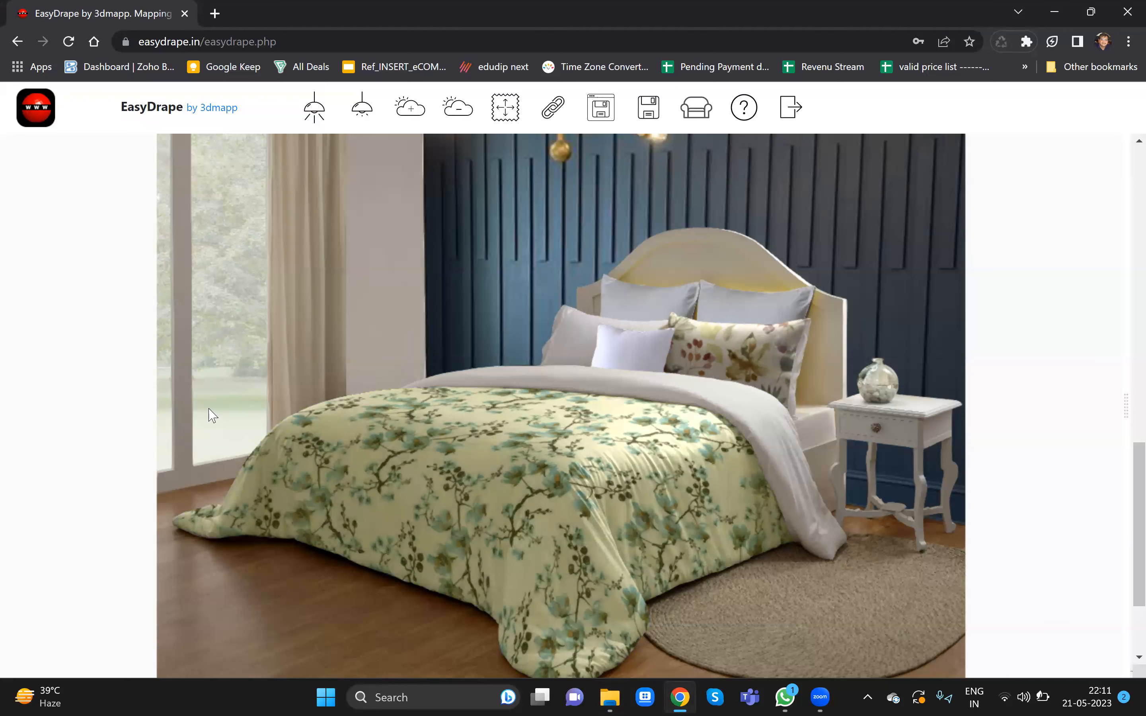
pyautogui.moveTo(204, 339); pyautogui.dragTo(802, 359)
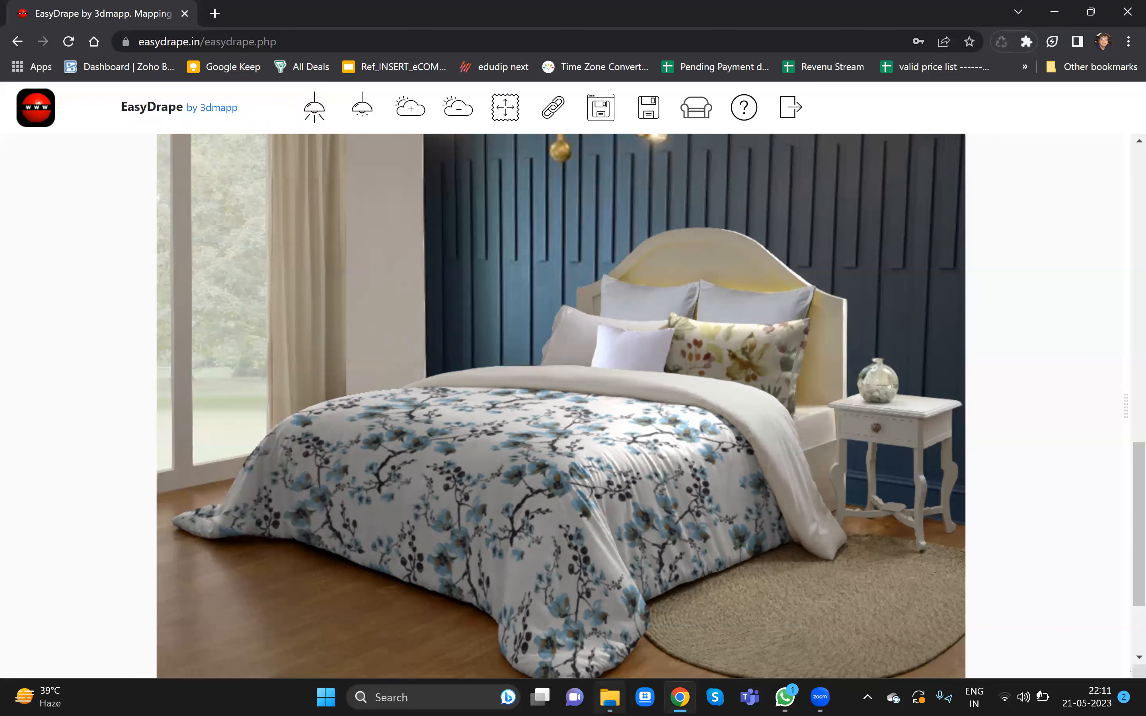
# - Apply the 5700_APPLEBY_foxglove_384 print to the small front middle pillow
pyautogui.click(609, 697)
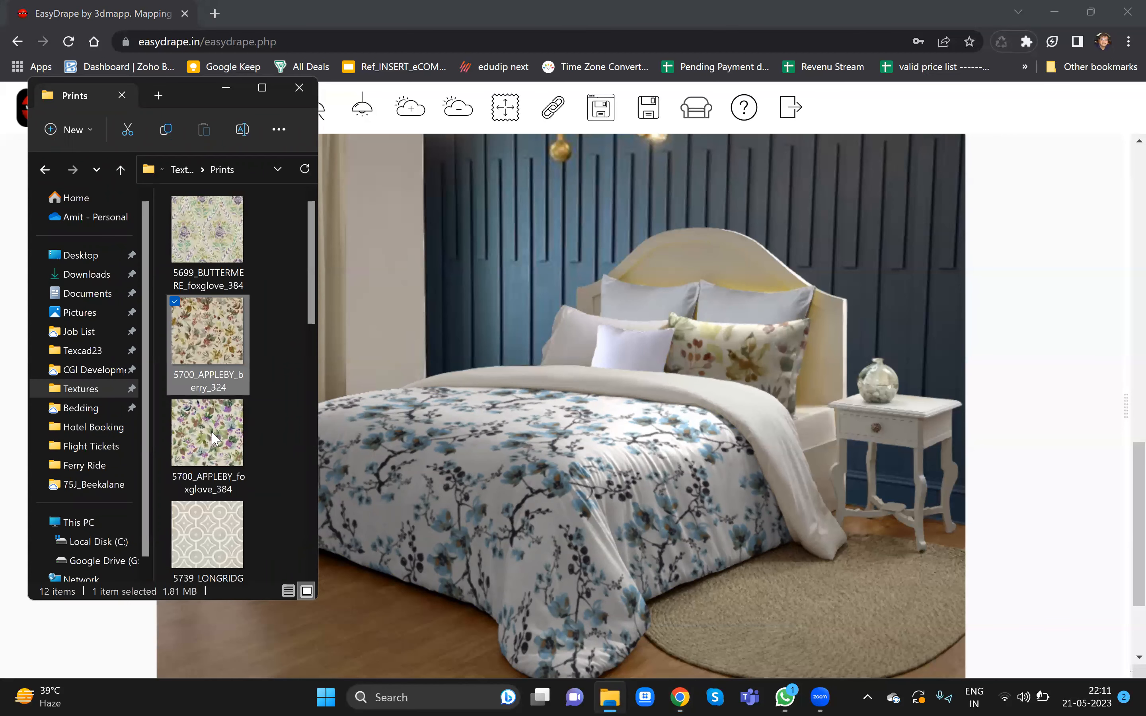
pyautogui.moveTo(202, 436); pyautogui.dragTo(635, 361)
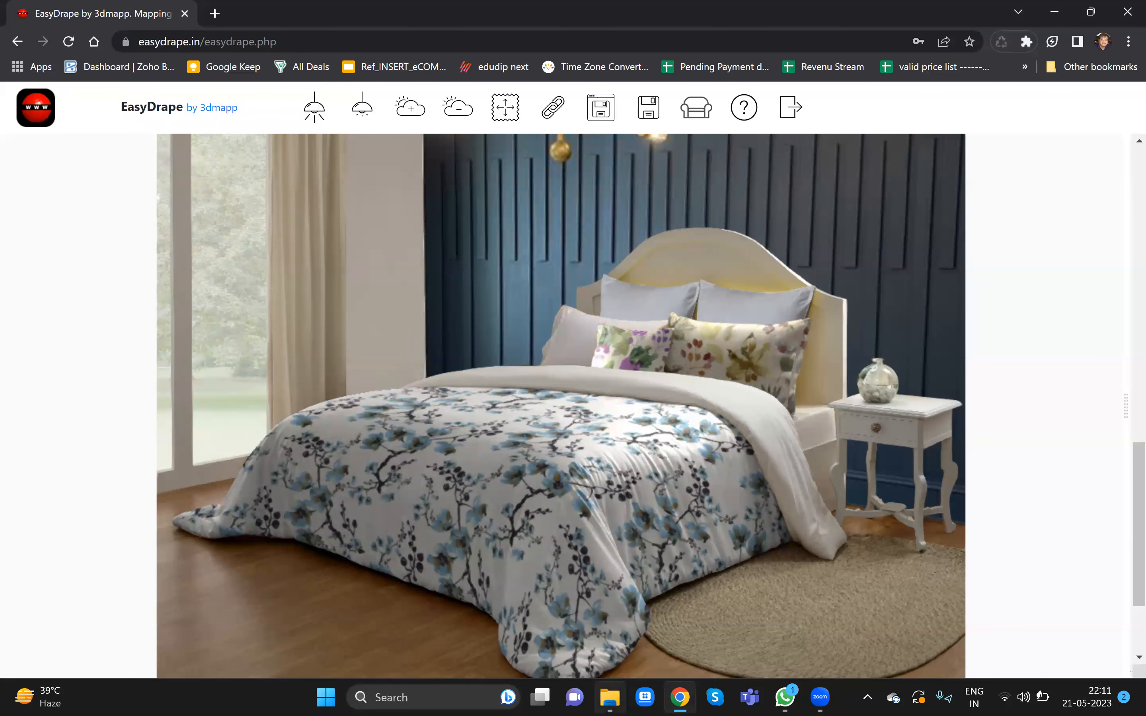
# - Apply the 5739_LONGRIDGE_string_939 print to the back left pillow
pyautogui.hotkey('alt', 'Tab')
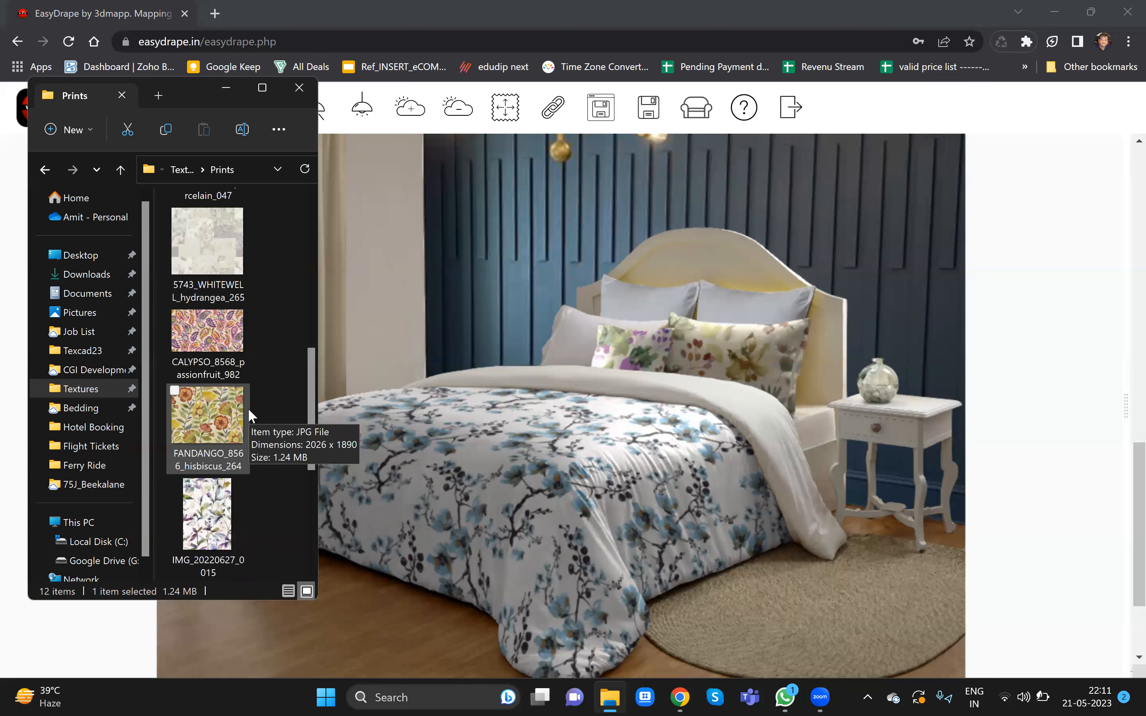
pyautogui.scroll(-3, 248, 408)
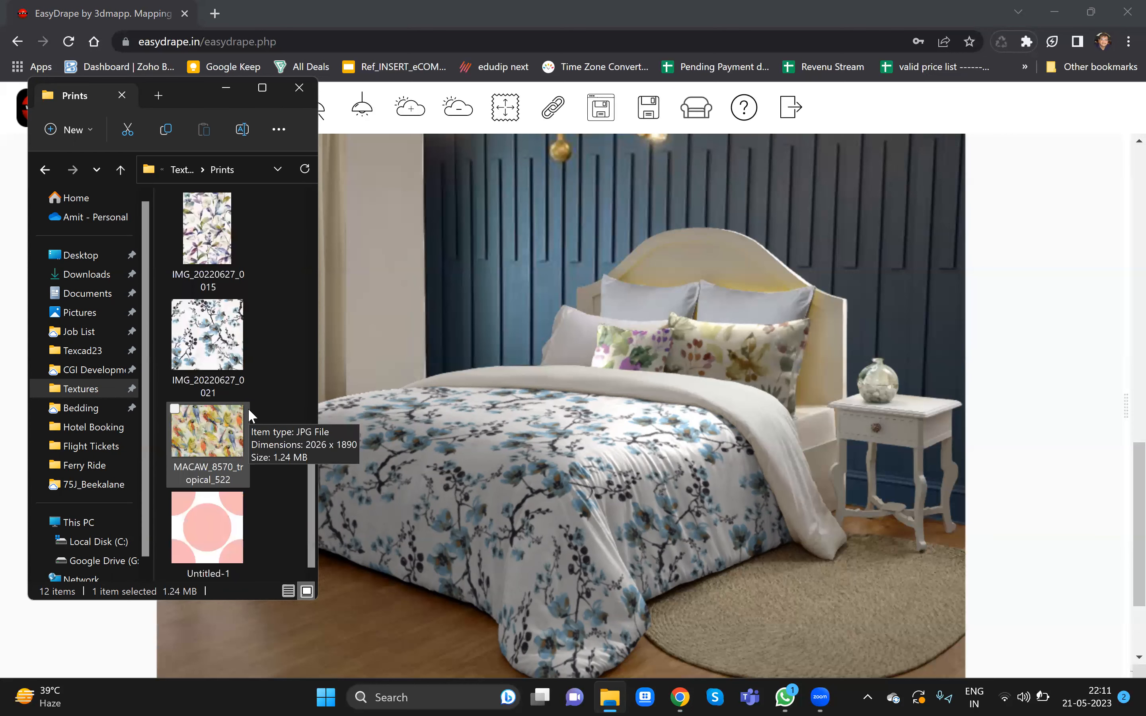
pyautogui.scroll(7, 245, 418)
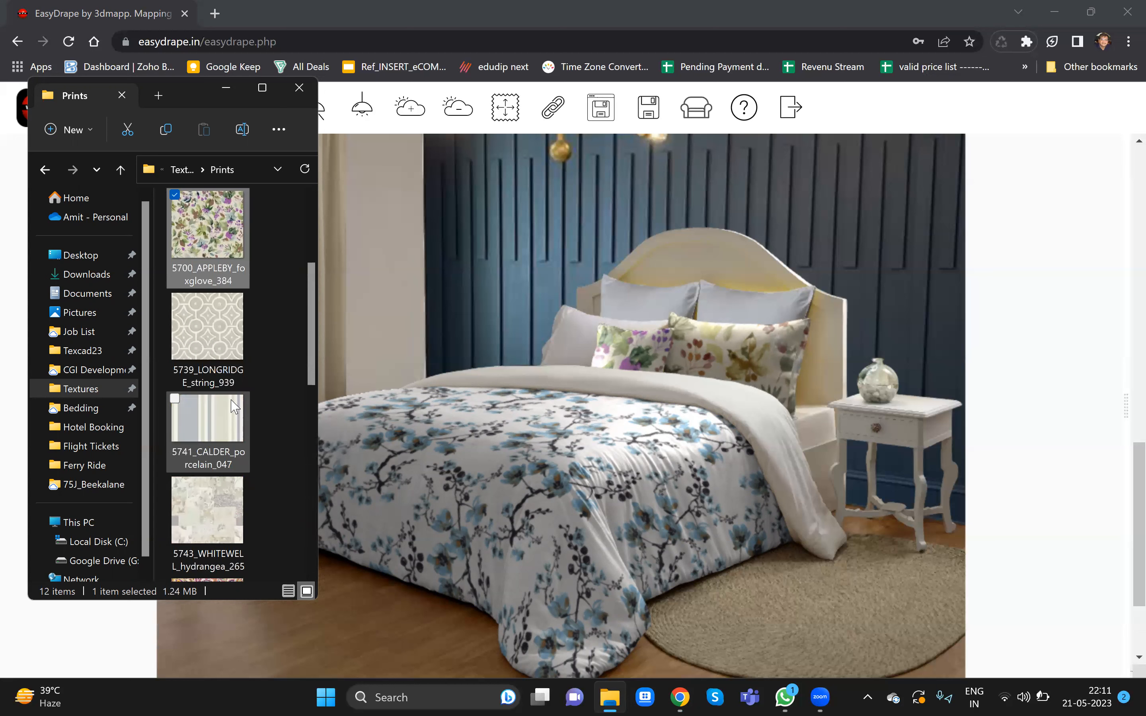
pyautogui.moveTo(222, 332); pyautogui.dragTo(644, 298)
# - Apply the 5739_LONGRIDGE_string_939 print to the back right pillow as well
pyautogui.moveTo(610, 697)
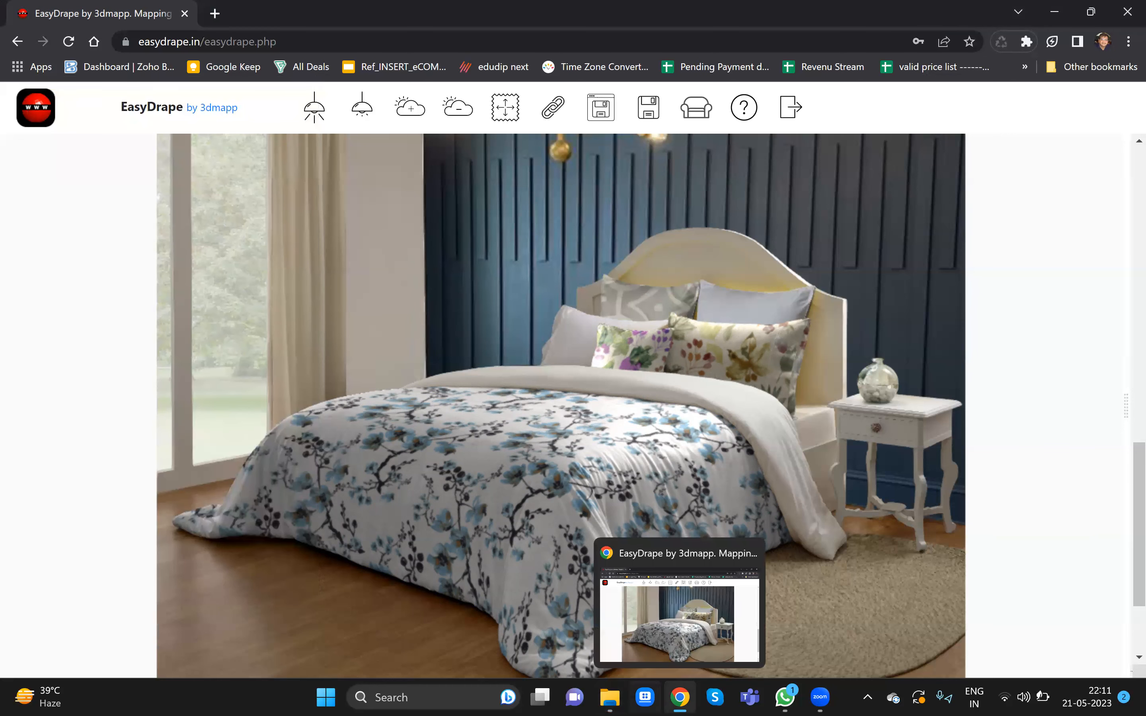
pyautogui.click(610, 614)
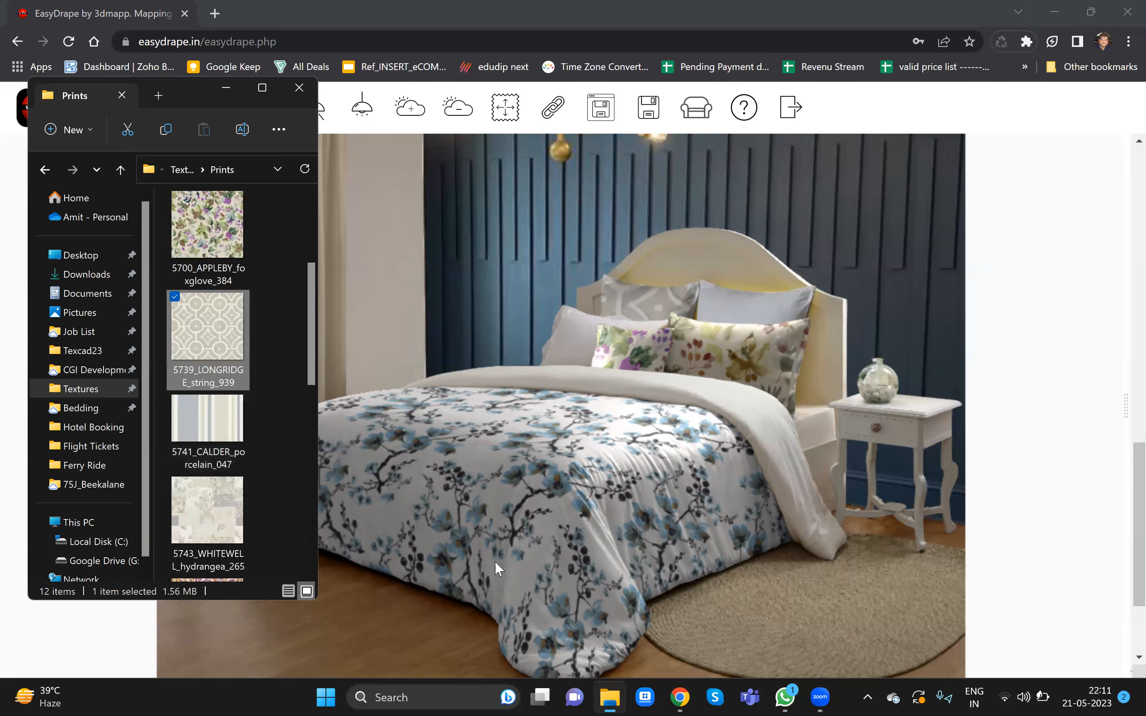
pyautogui.moveTo(231, 365); pyautogui.dragTo(729, 322)
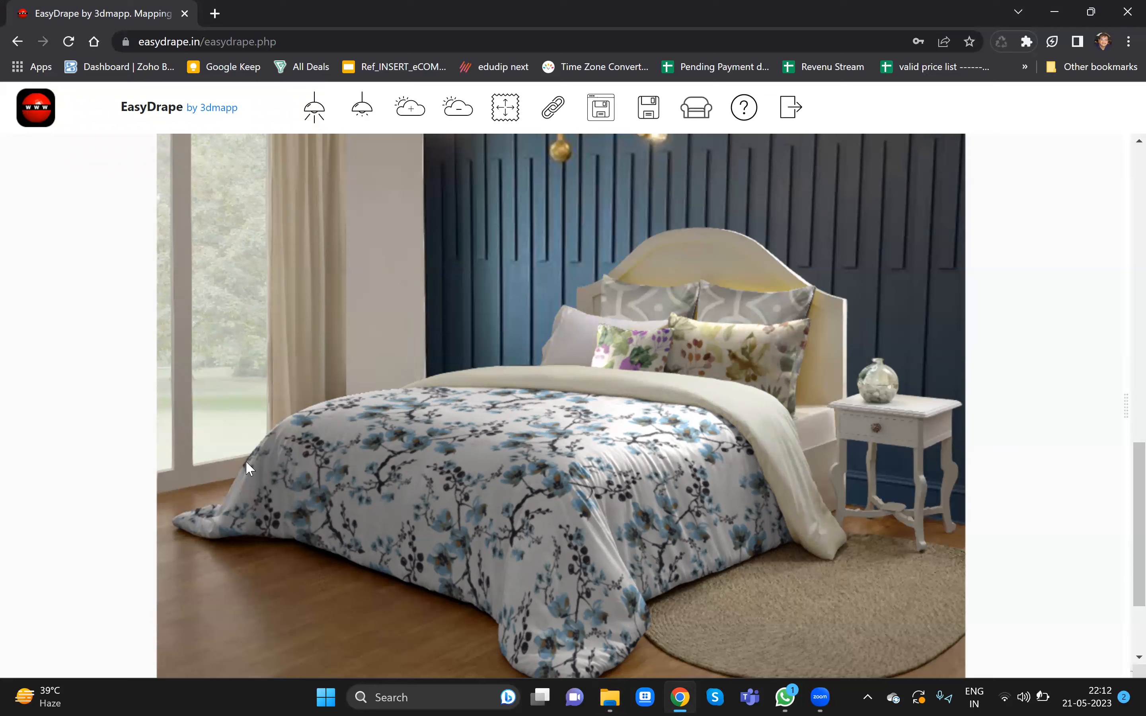
# - Apply the 5700_APPLEBY_berry_324 print to the front left pillow
pyautogui.hotkey('alt', 'Tab')
pyautogui.scroll(3, 245, 461)
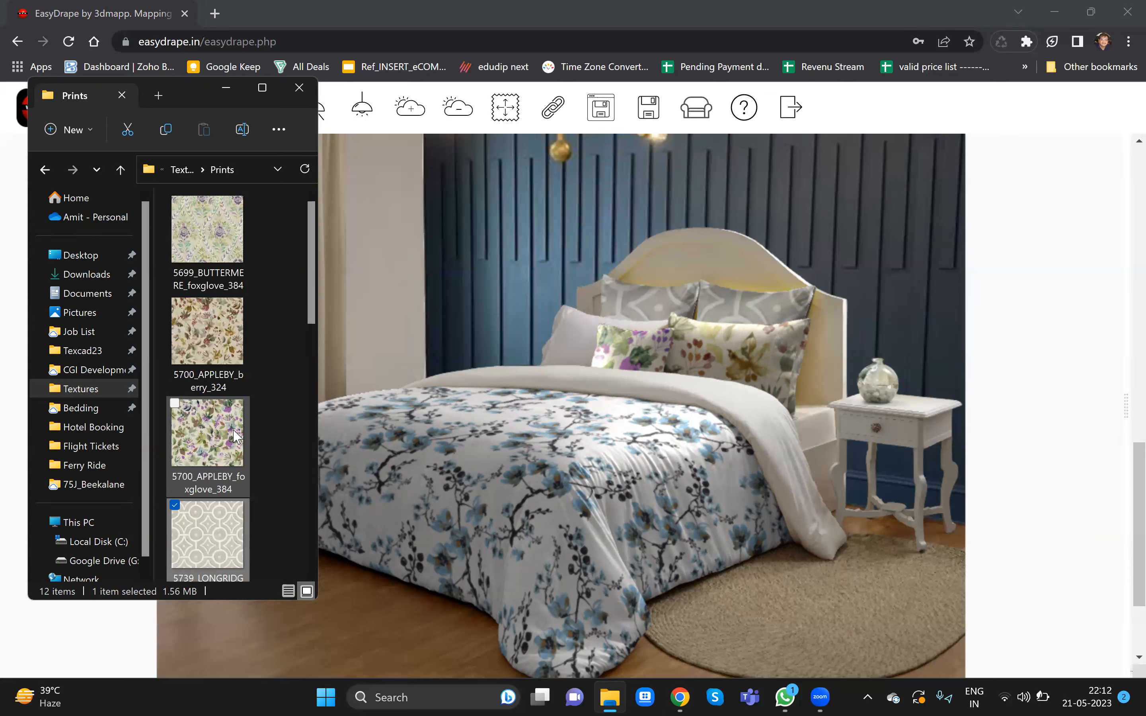
pyautogui.moveTo(208, 339); pyautogui.dragTo(570, 345)
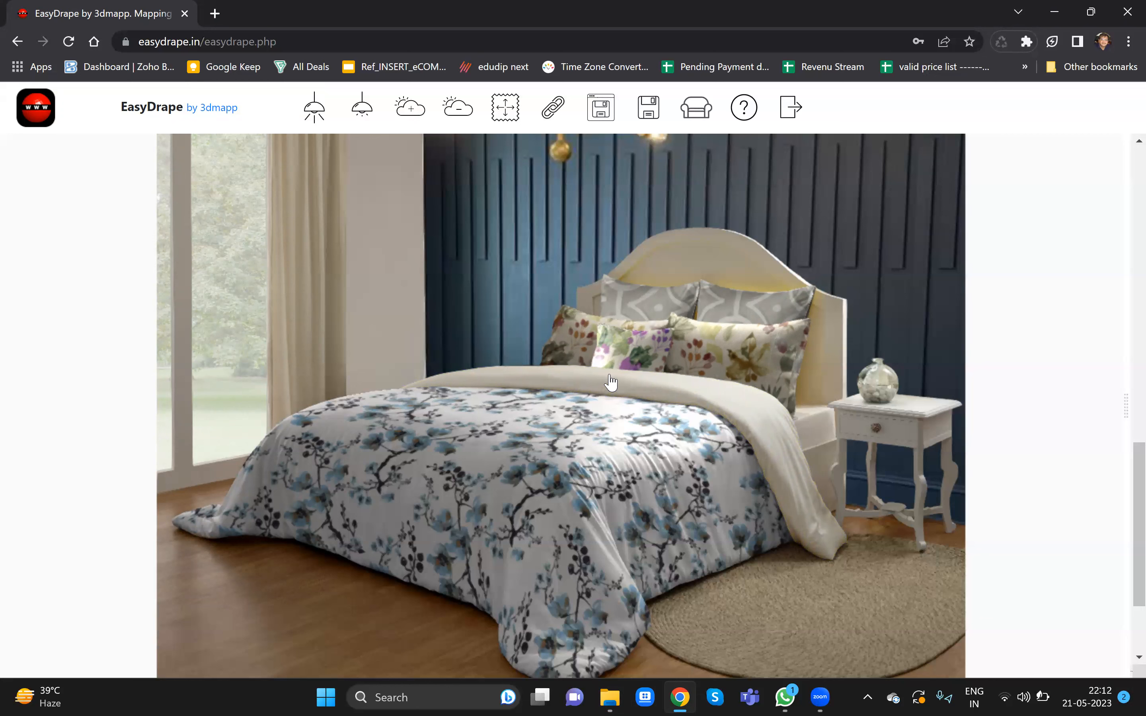
# - Select the bed sheet and set its colour to light blue #a9c4db
pyautogui.click(611, 381)
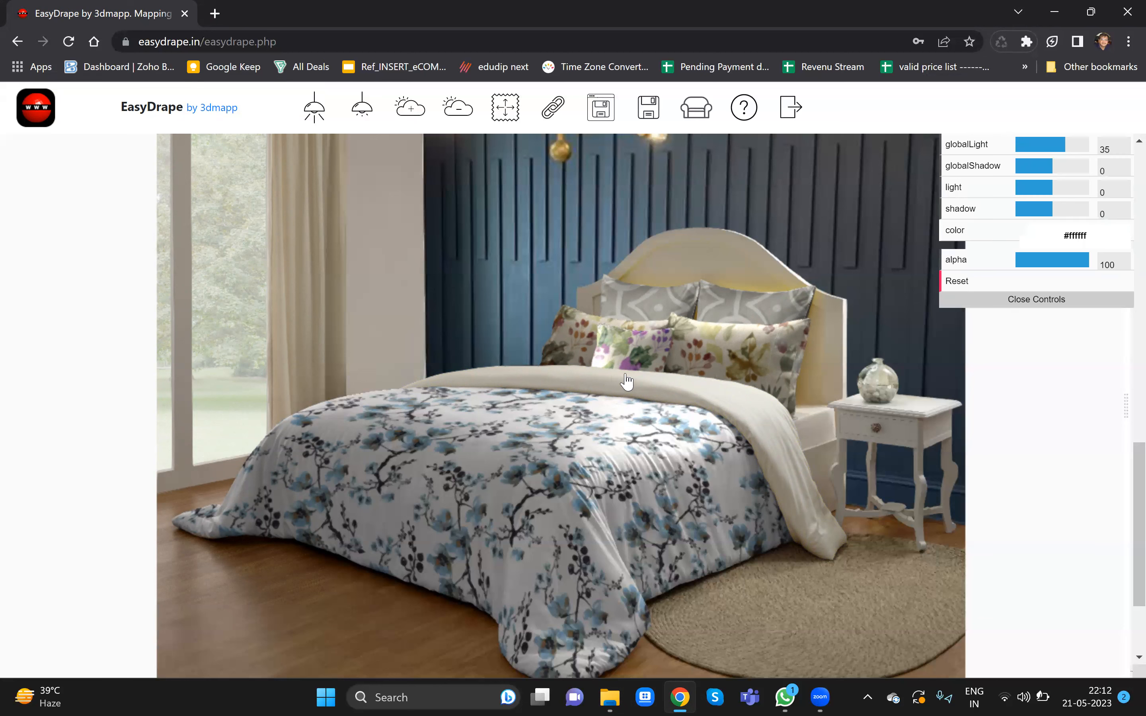
pyautogui.click(1016, 232)
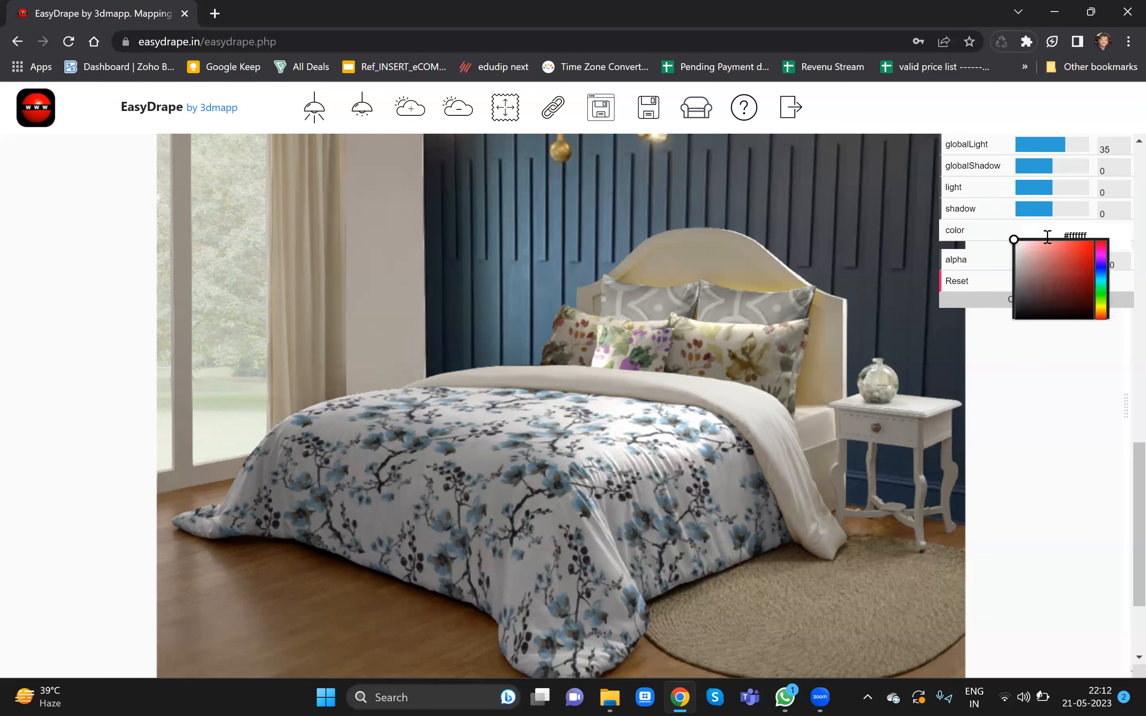
pyautogui.click(1039, 251)
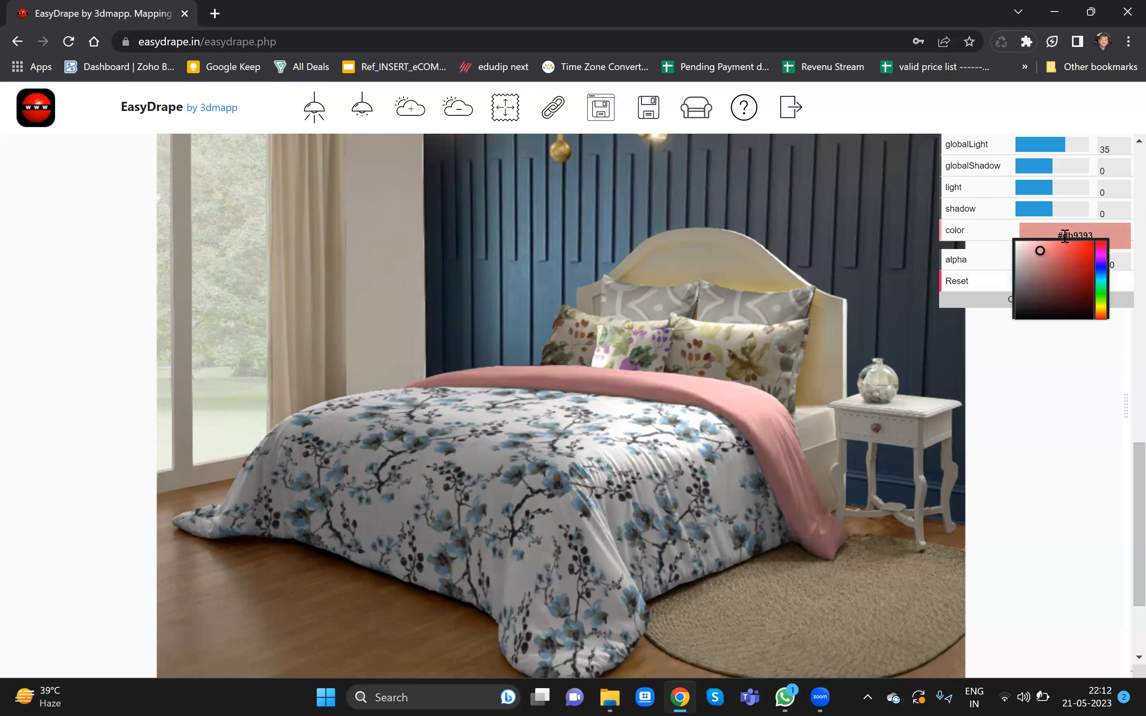
pyautogui.click(1102, 274)
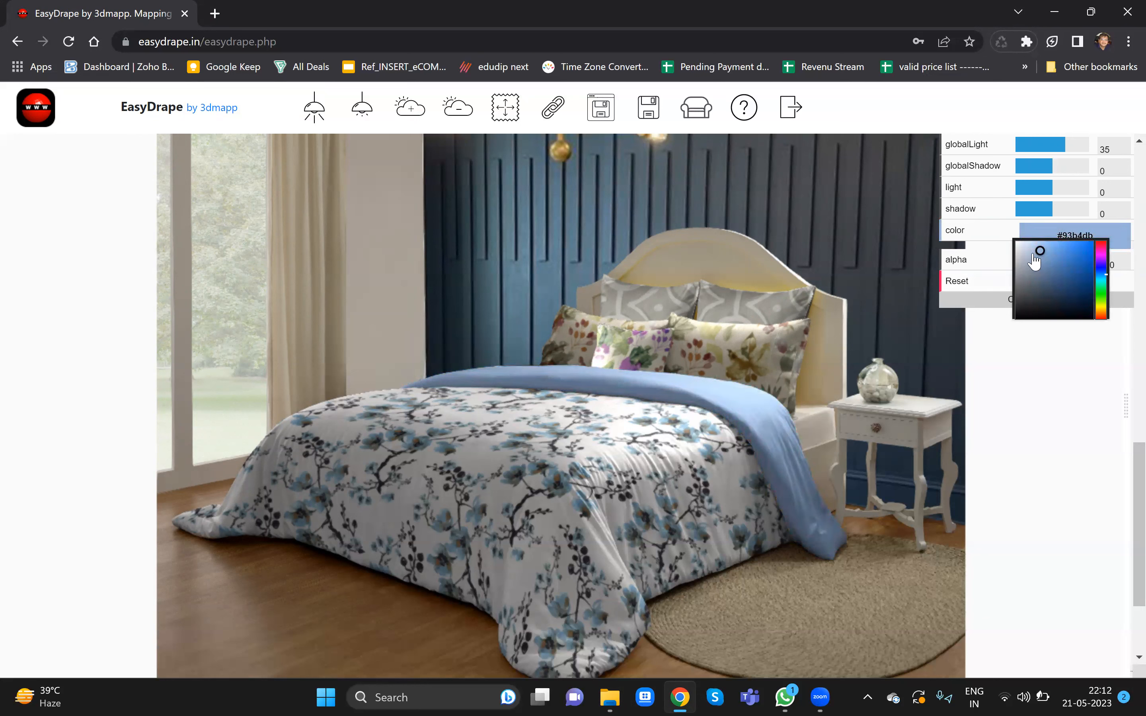
pyautogui.moveTo(1036, 250)
pyautogui.mouseDown()
pyautogui.moveTo(1018, 252)
pyautogui.moveTo(1032, 251)
pyautogui.mouseUp()
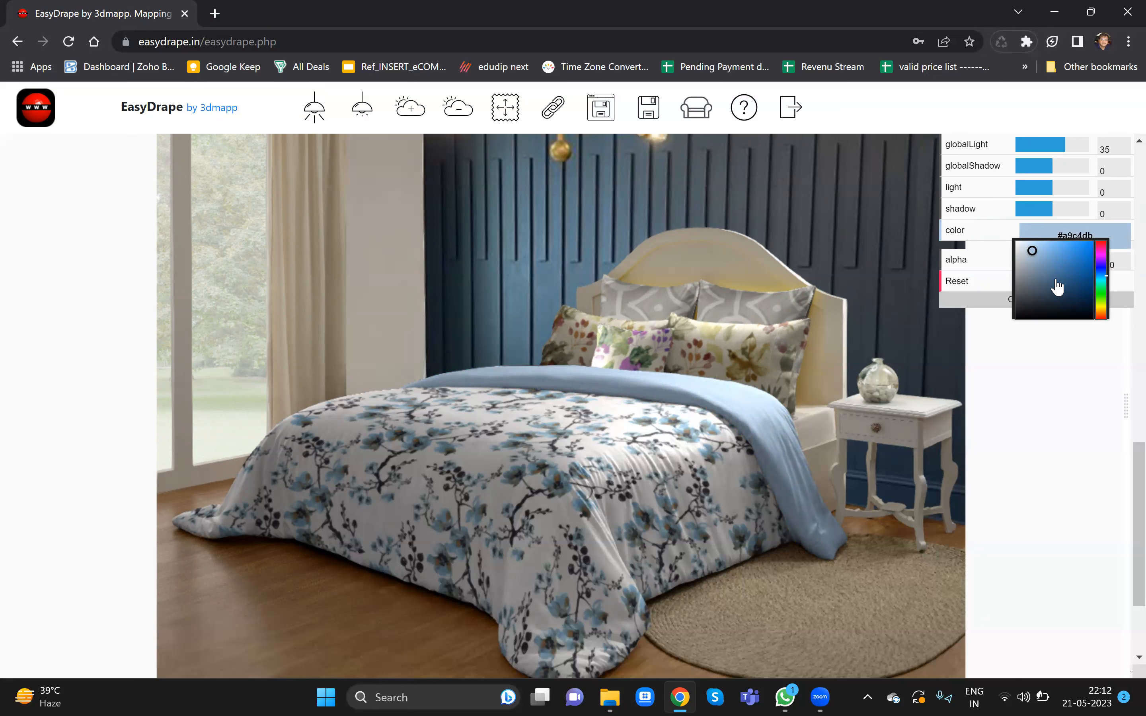
pyautogui.click(1113, 429)
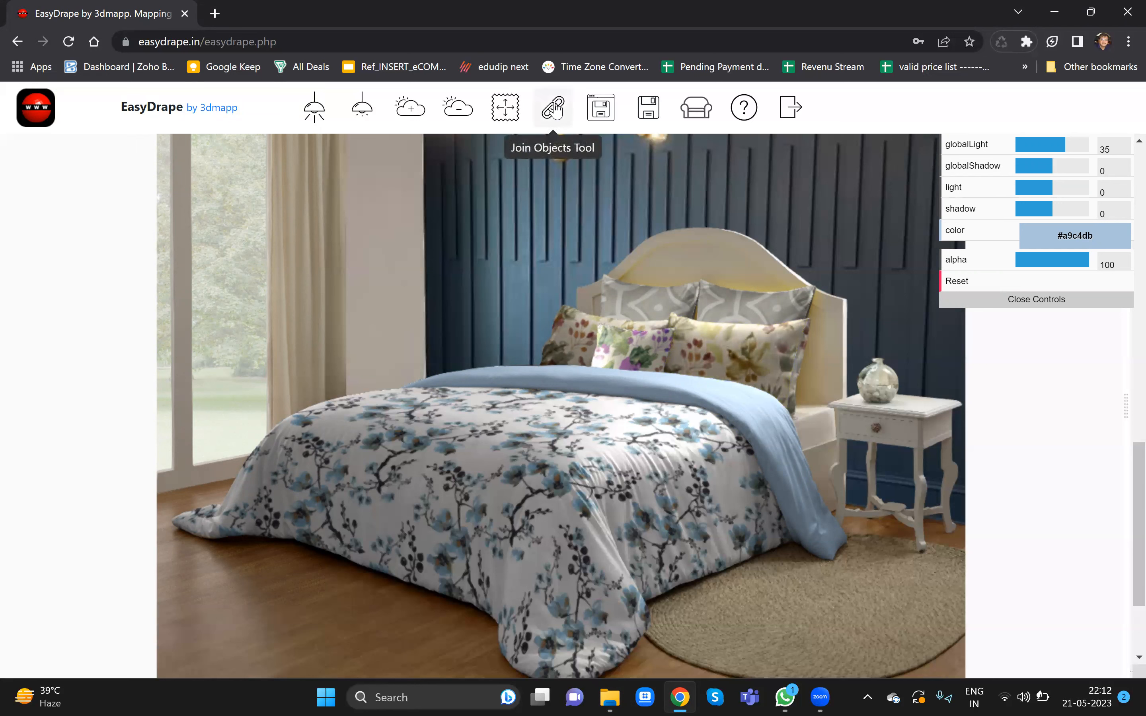
# - Join the three front pillows into one object with the Join Objects Tool
pyautogui.click(553, 110)
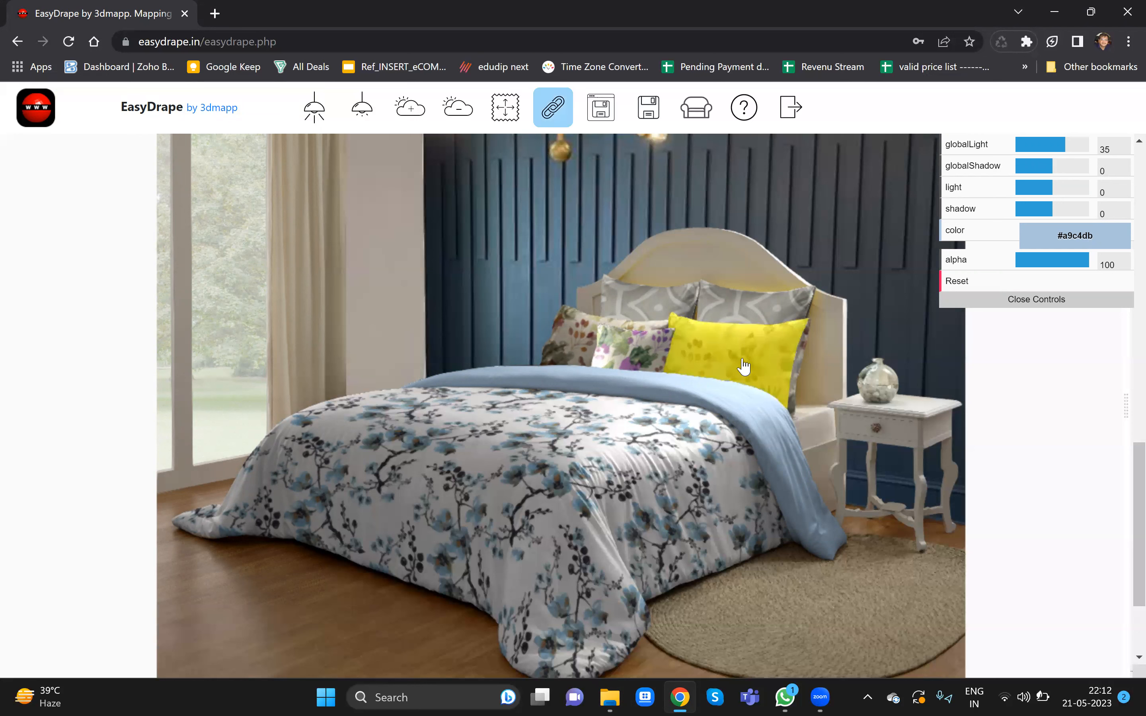
pyautogui.click(798, 364)
pyautogui.click(614, 355)
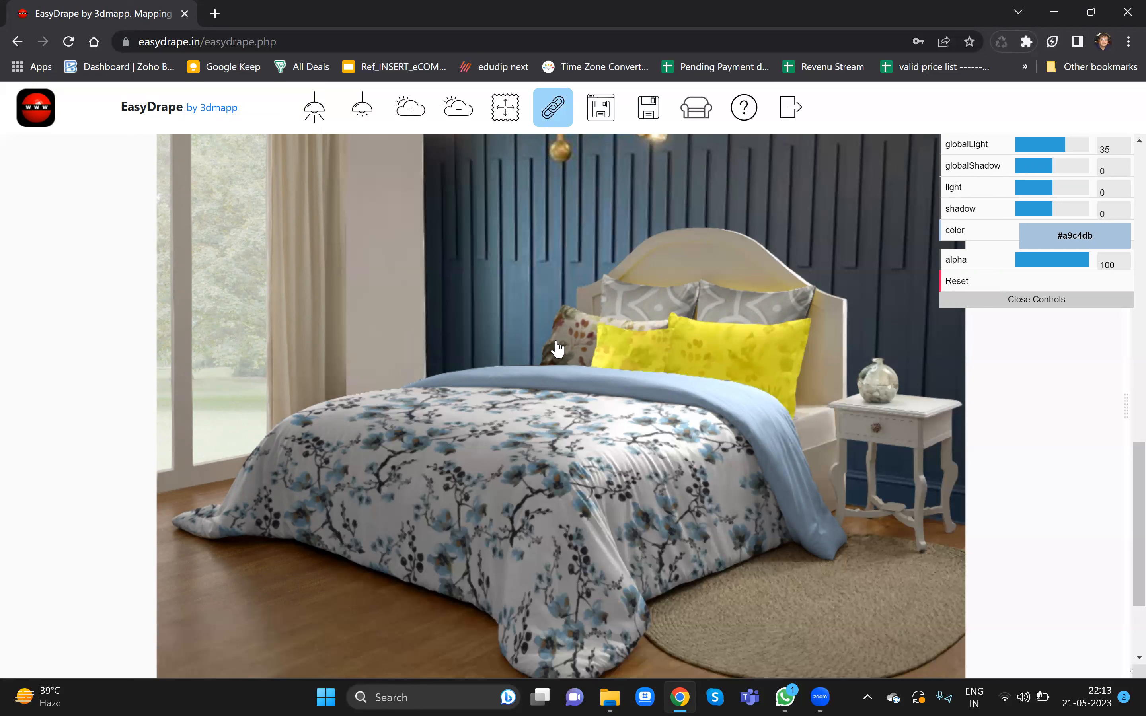
pyautogui.click(561, 350)
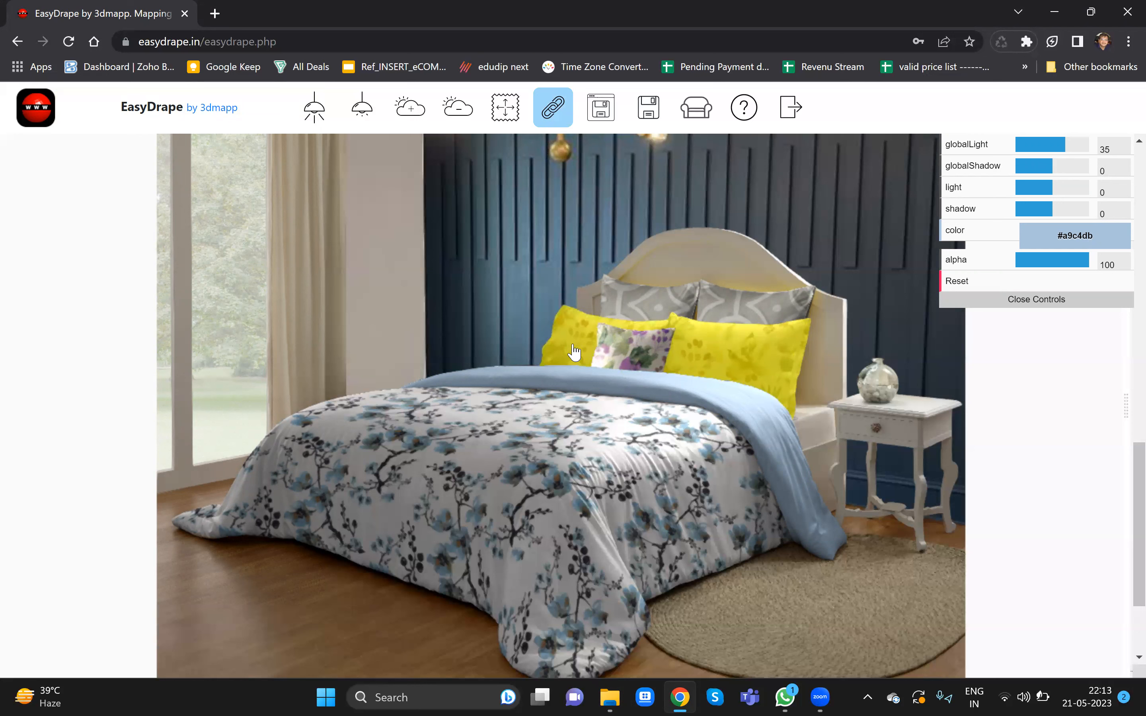
pyautogui.click(552, 116)
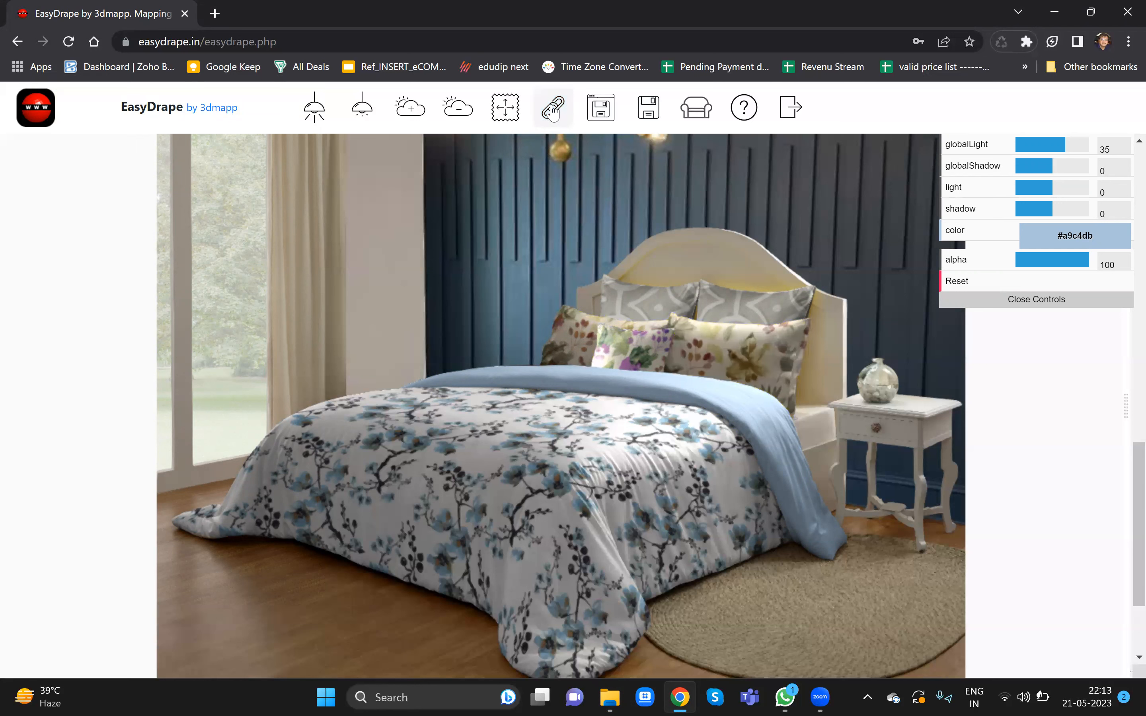
# - Select the joined front pillows and scale their print to width 600 with aspect kept
pyautogui.click(709, 346)
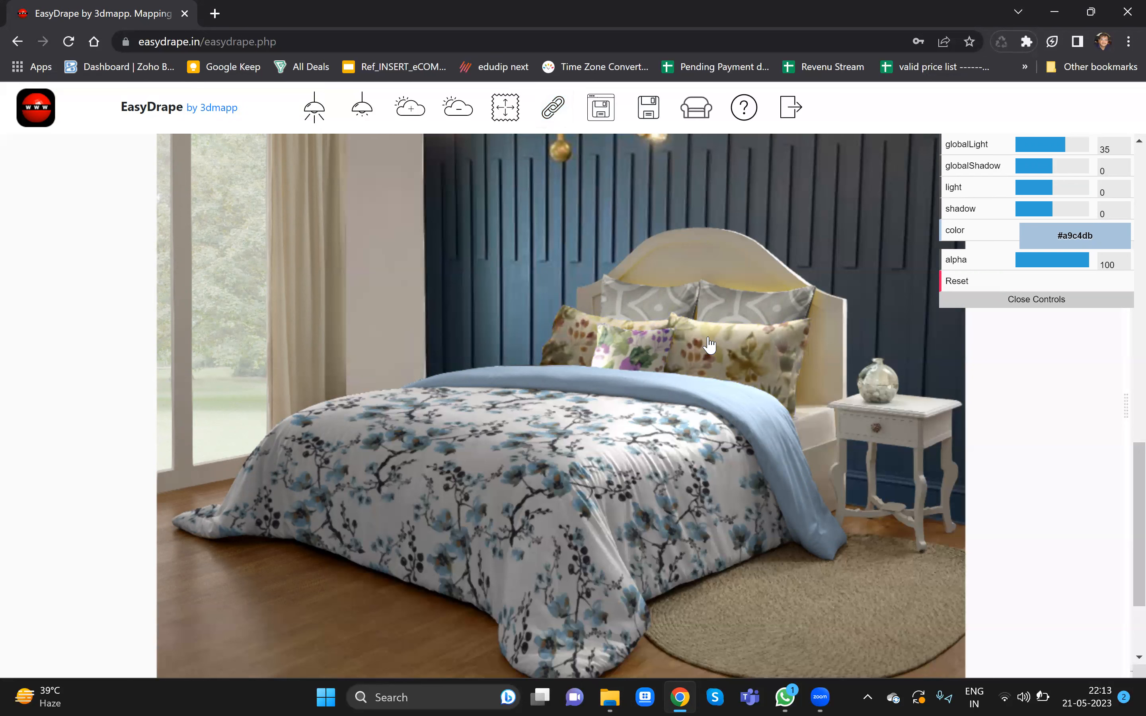
pyautogui.click(708, 339)
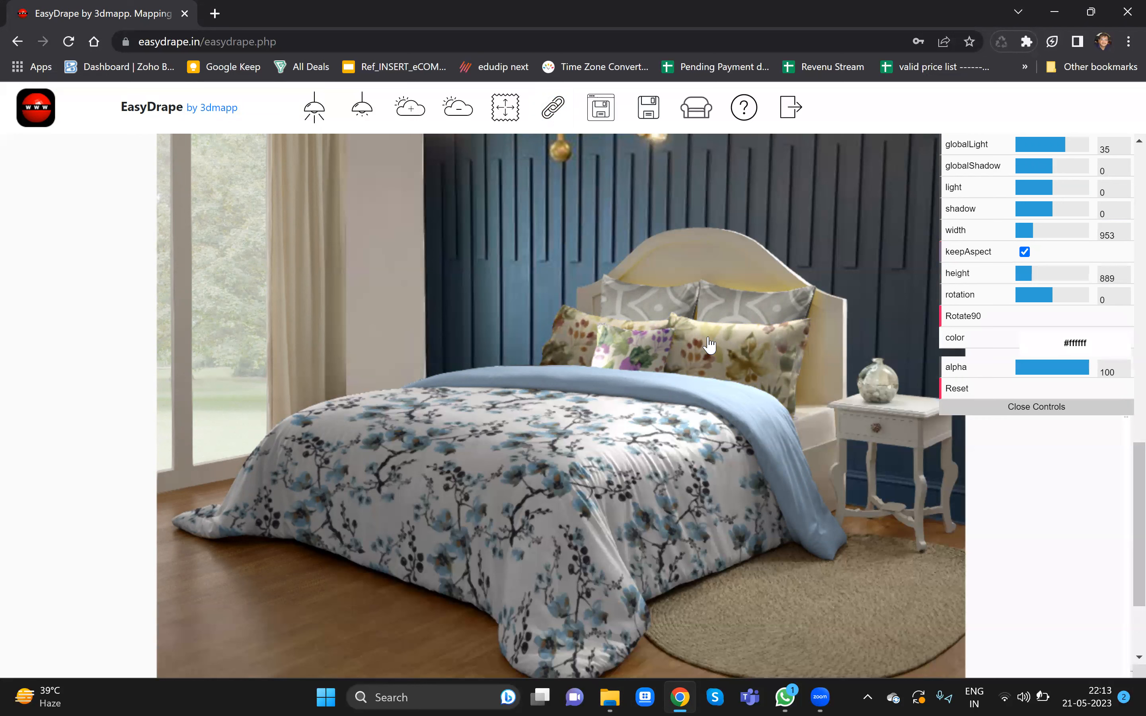
pyautogui.moveTo(1033, 229); pyautogui.dragTo(1025, 229)
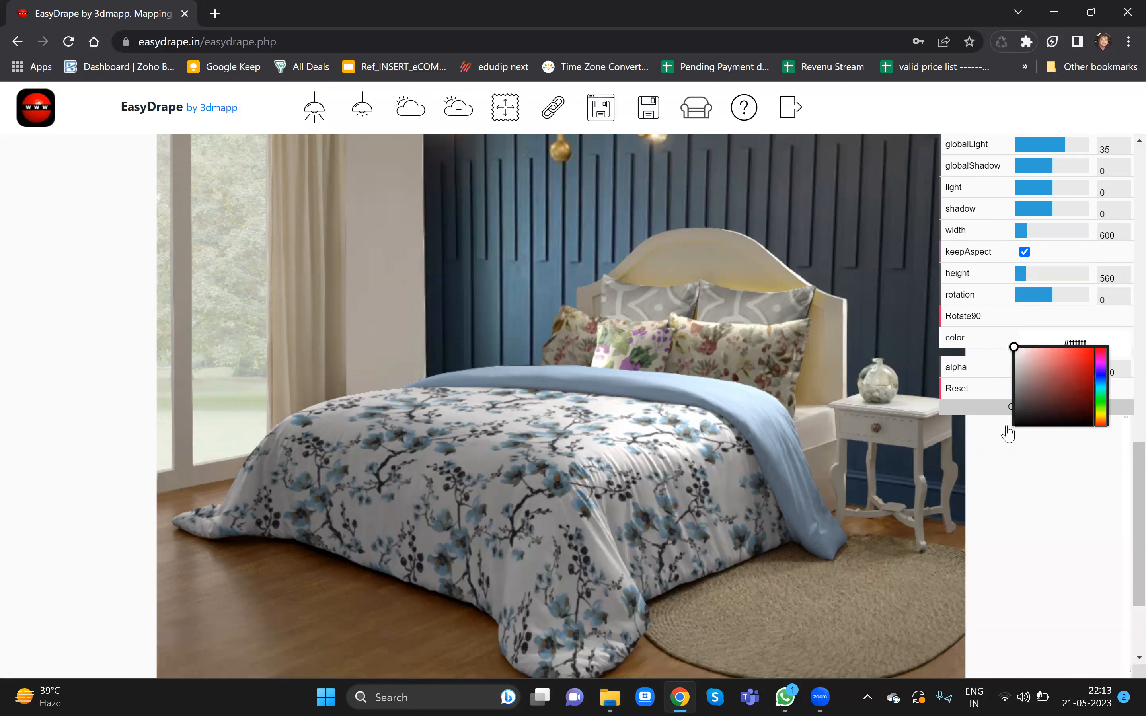
# - Raise the light setting of the joined pillows to 1
pyautogui.click(1047, 187)
pyautogui.moveTo(1047, 187); pyautogui.dragTo(1054, 188)
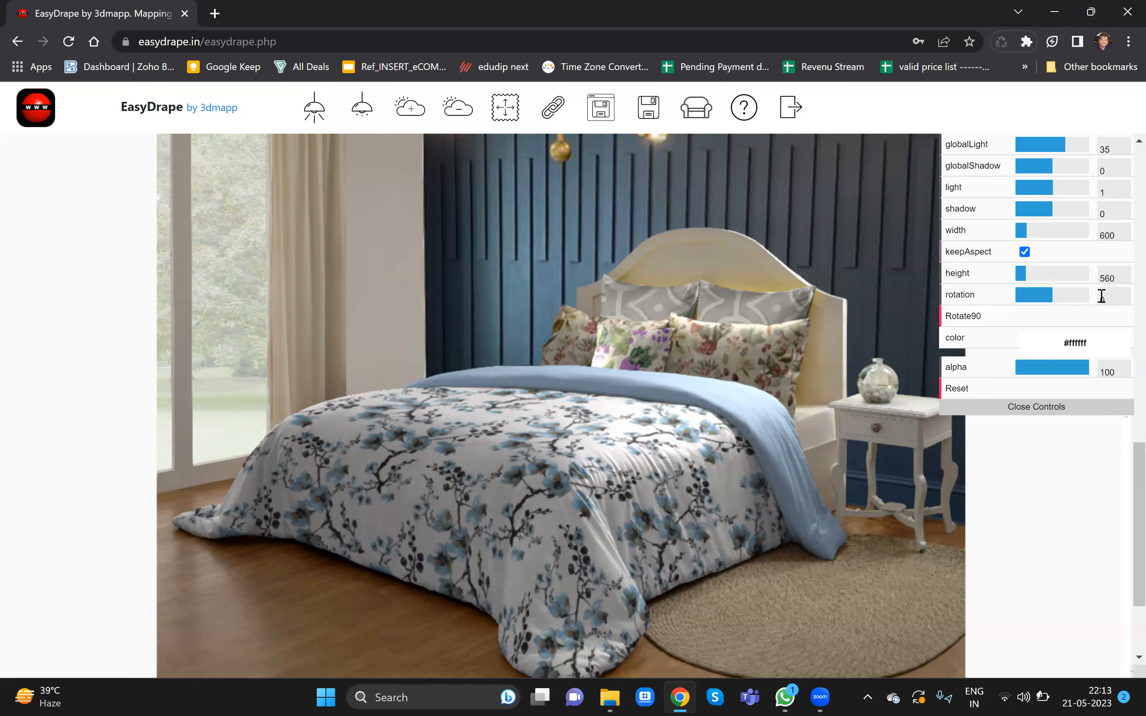
pyautogui.click(1098, 350)
# - Reselect the front pillows and reduce their print width to 510
pyautogui.click(638, 352)
pyautogui.moveTo(1028, 232); pyautogui.dragTo(1024, 234)
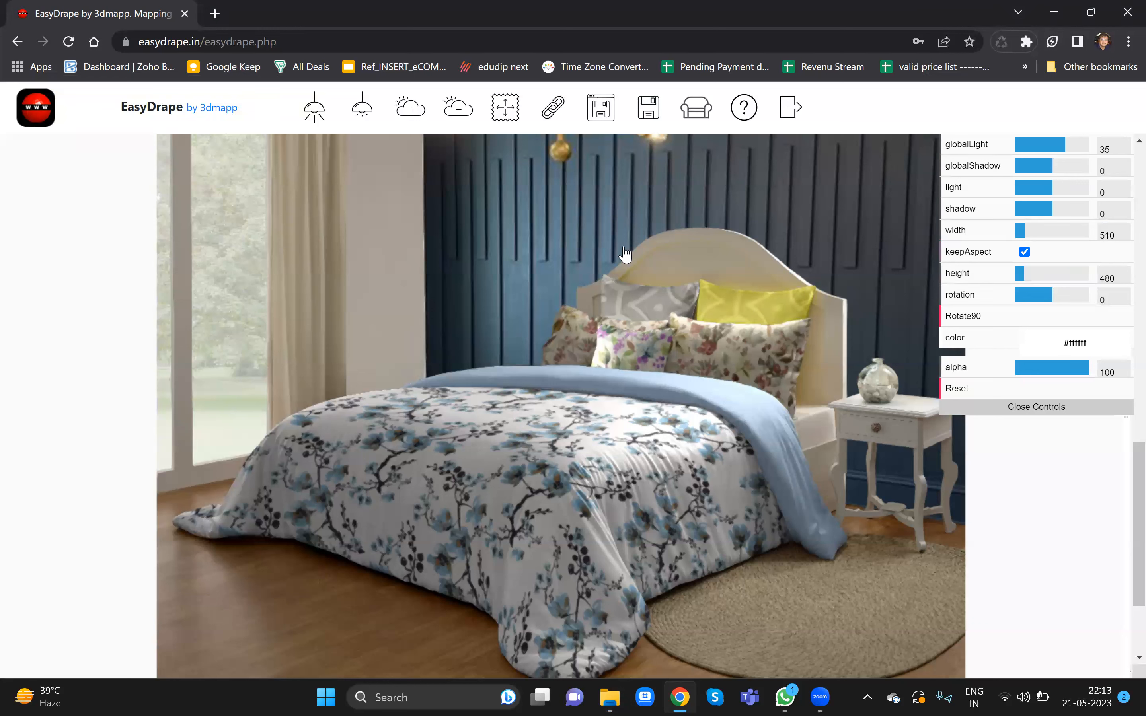
# - Join the two back pillows with the Join Objects Tool and reduce their print width to 430
pyautogui.click(552, 107)
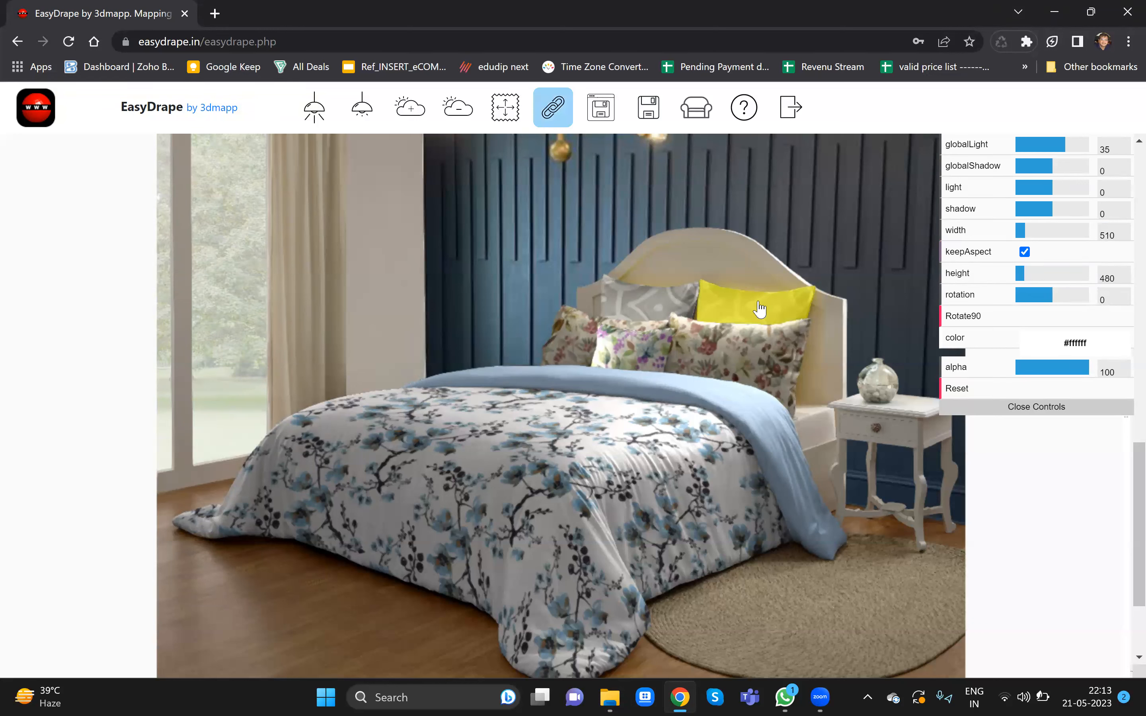
pyautogui.click(552, 108)
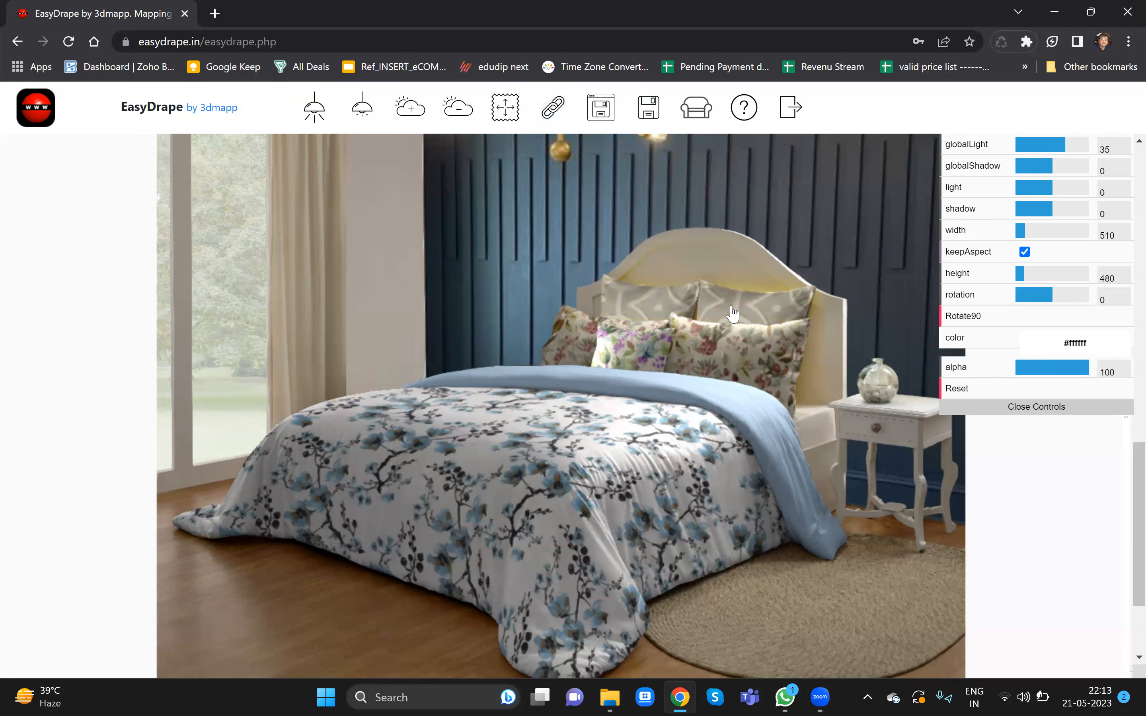
pyautogui.moveTo(1034, 232); pyautogui.dragTo(1022, 231)
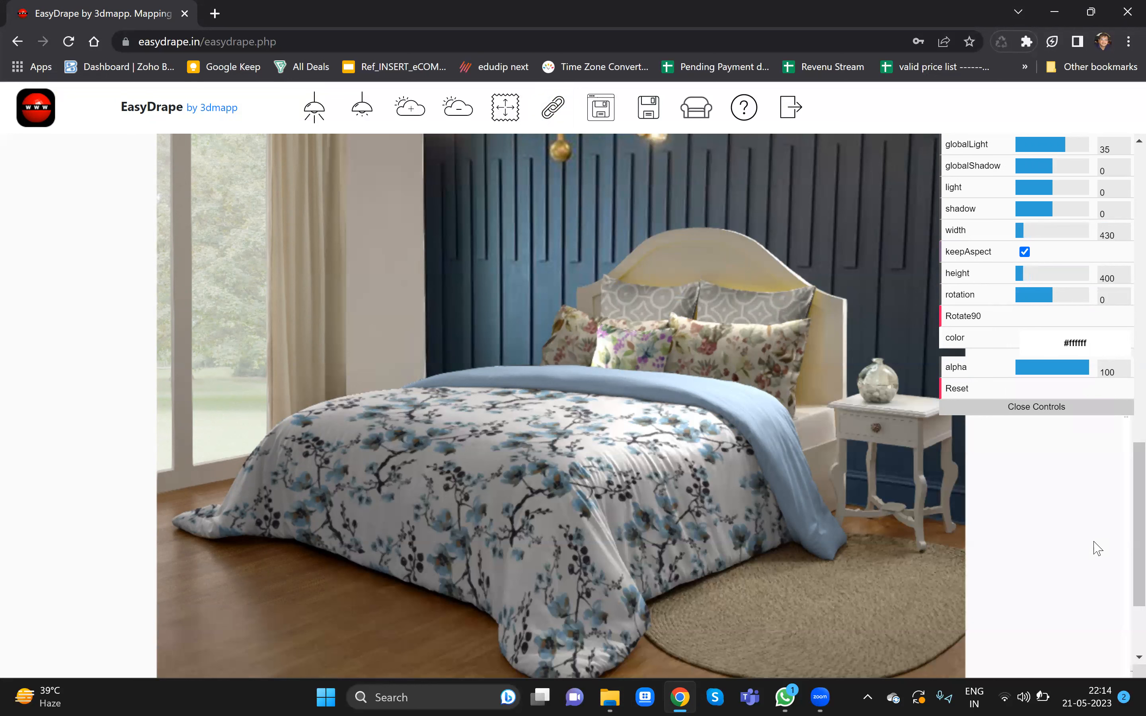
# - Close the controls and save the full image as Bed1 in the Pictures folder
pyautogui.click(1059, 410)
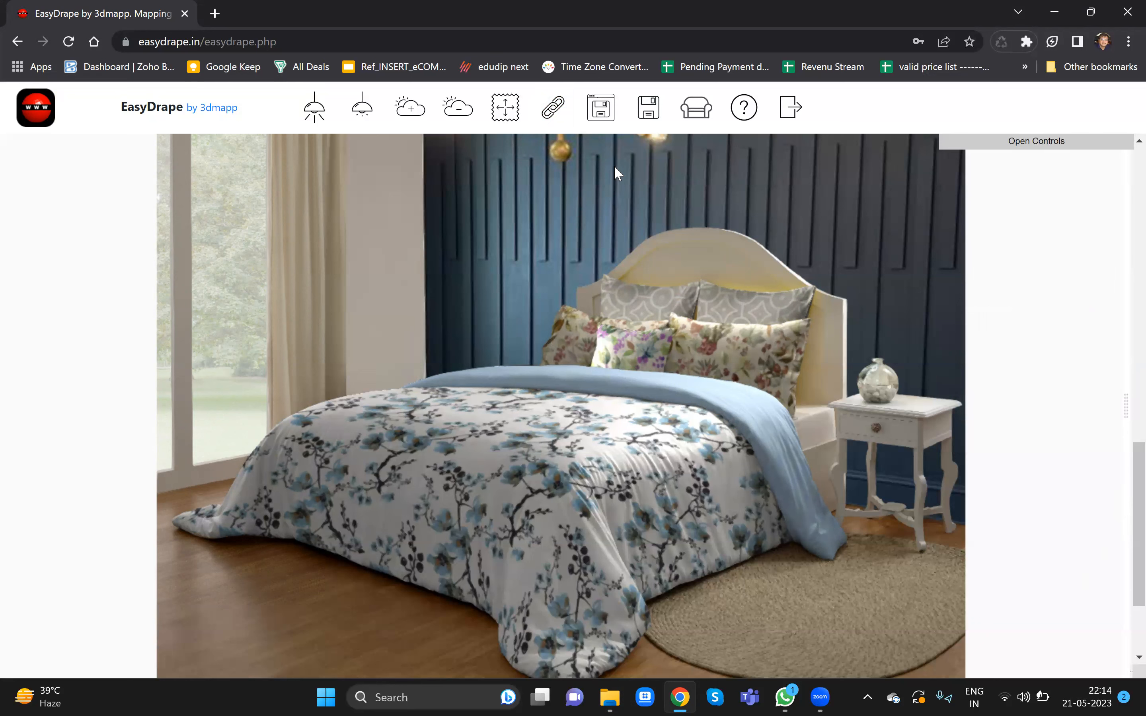
pyautogui.click(650, 107)
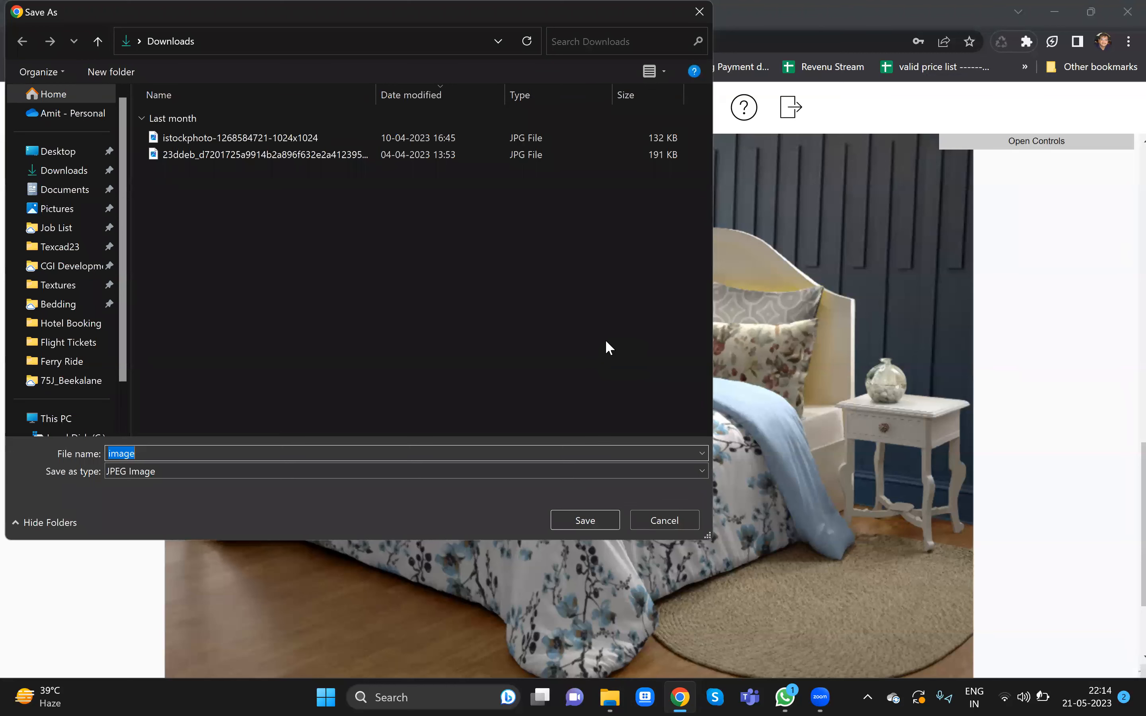
pyautogui.click(62, 209)
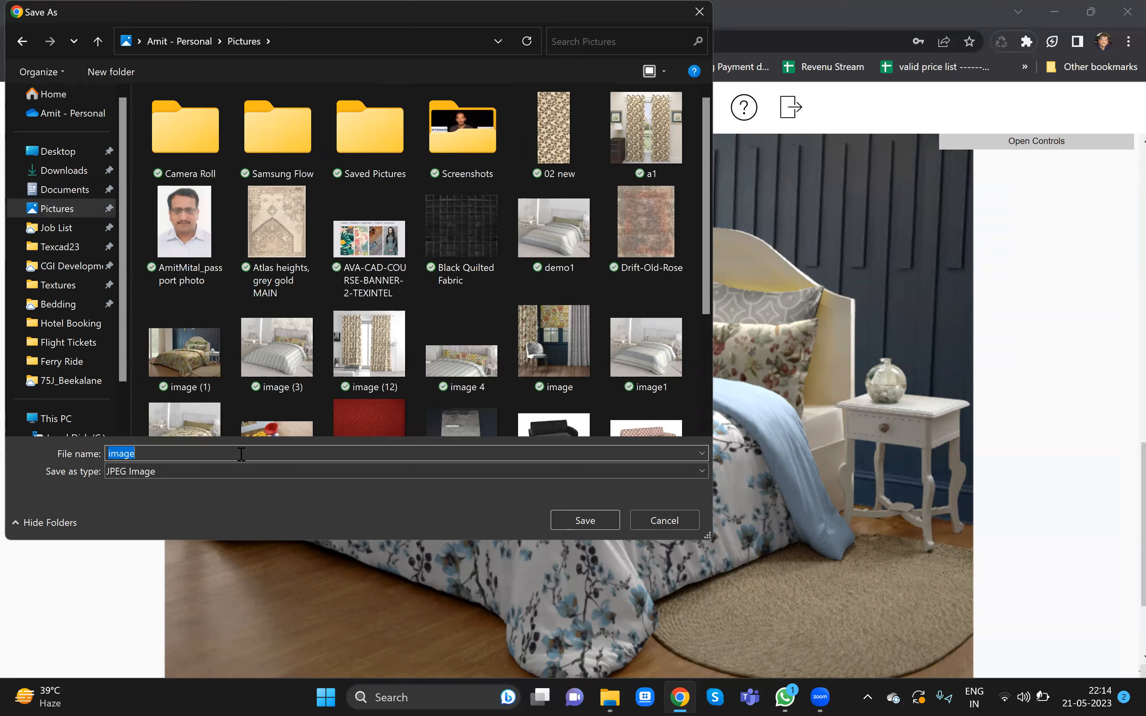
pyautogui.write('Bed1')
pyautogui.click(594, 517)
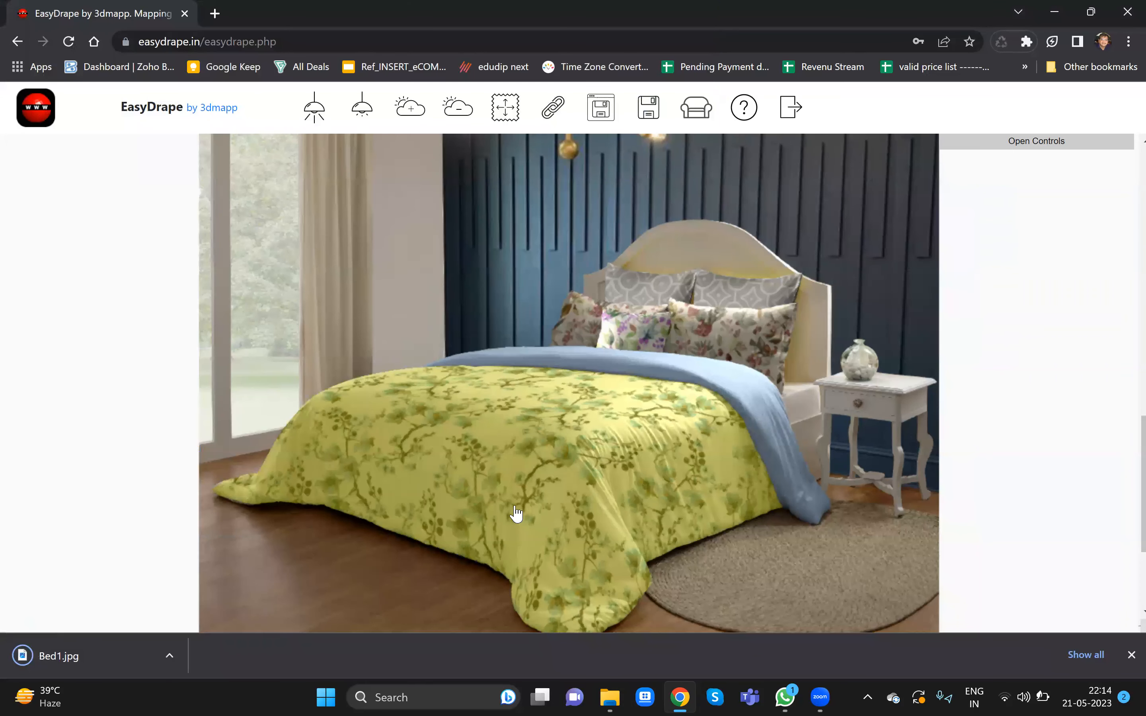
# - Open the saved Bed1.jpg and zoom in to inspect the duvet and pillow prints
pyautogui.click(514, 507)
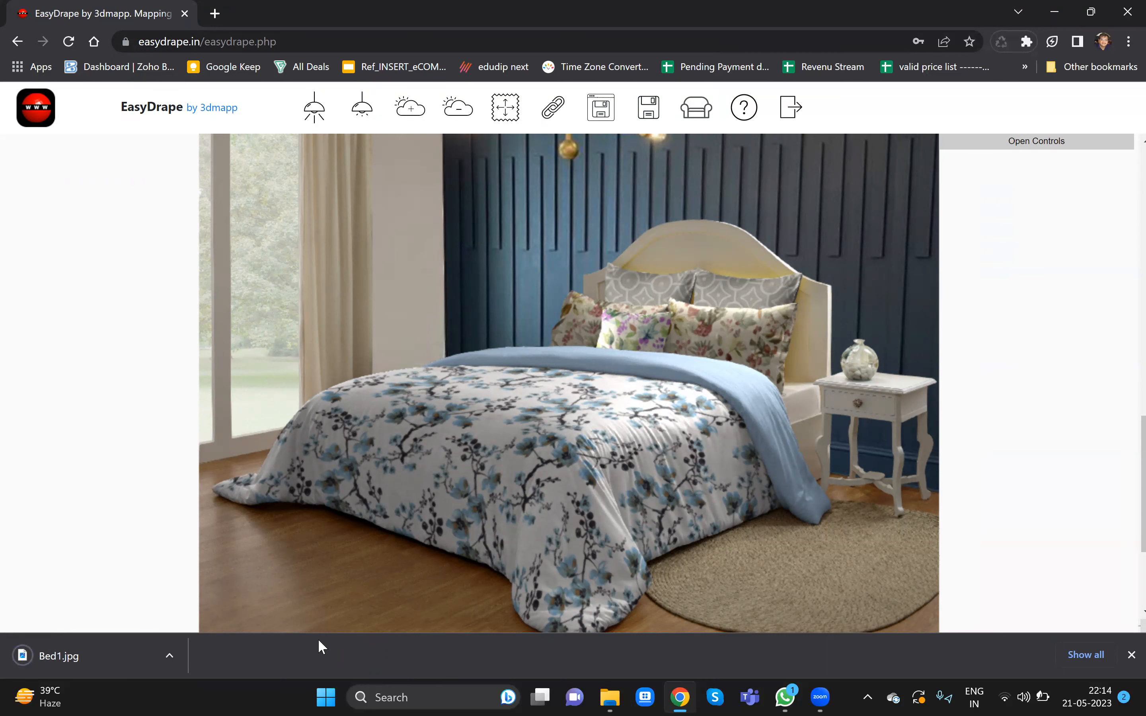
pyautogui.click(108, 656)
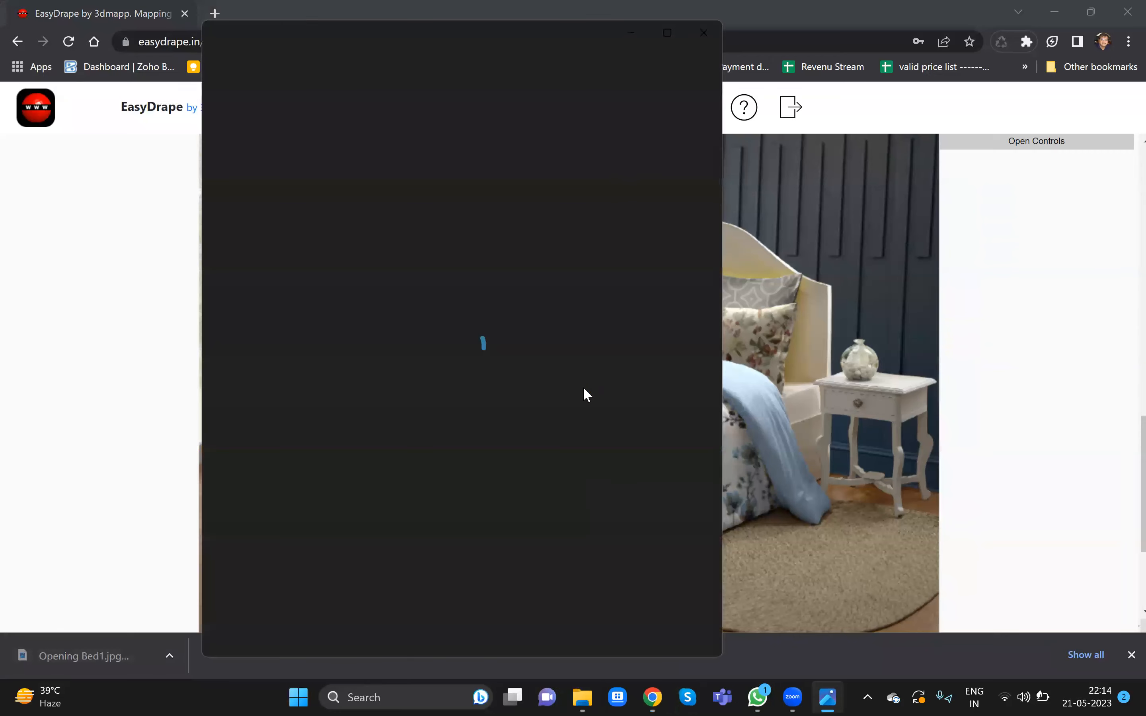
pyautogui.click(668, 33)
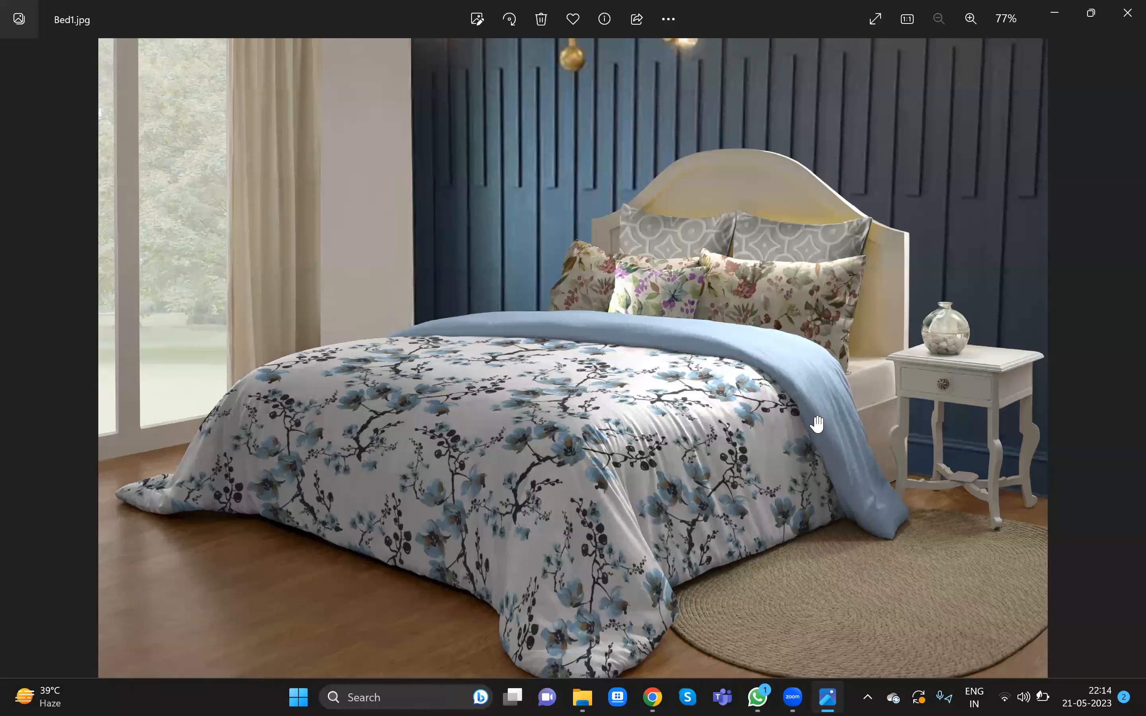
pyautogui.scroll(5, 817, 424)
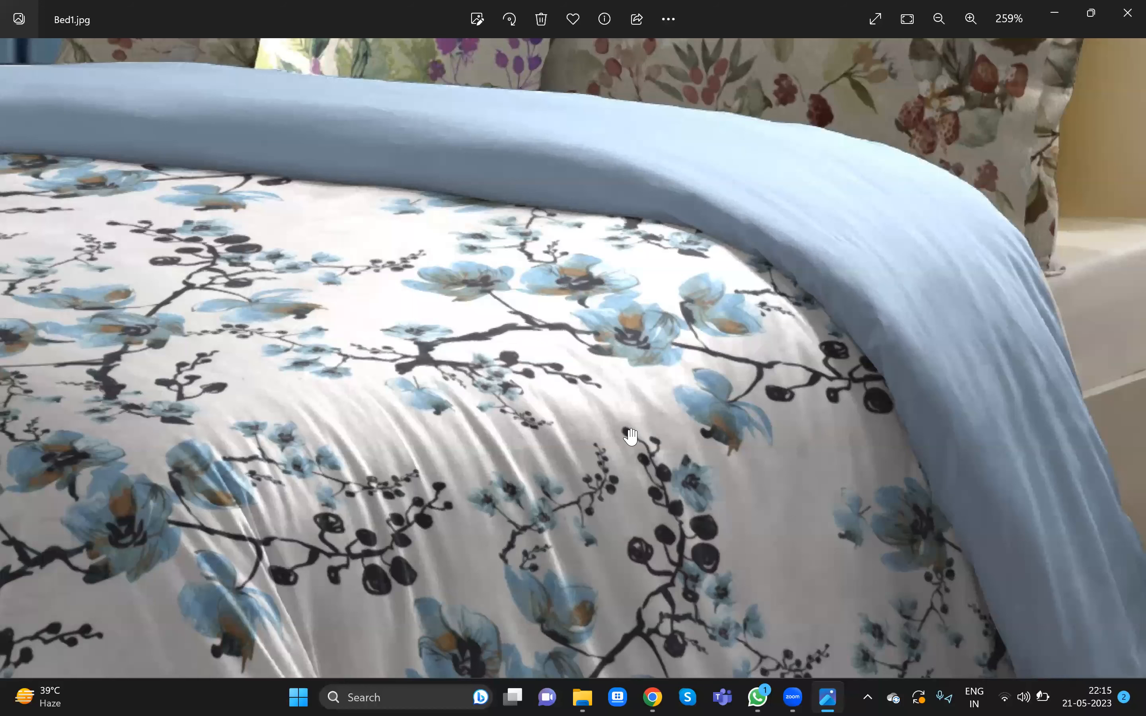
pyautogui.scroll(4, 630, 436)
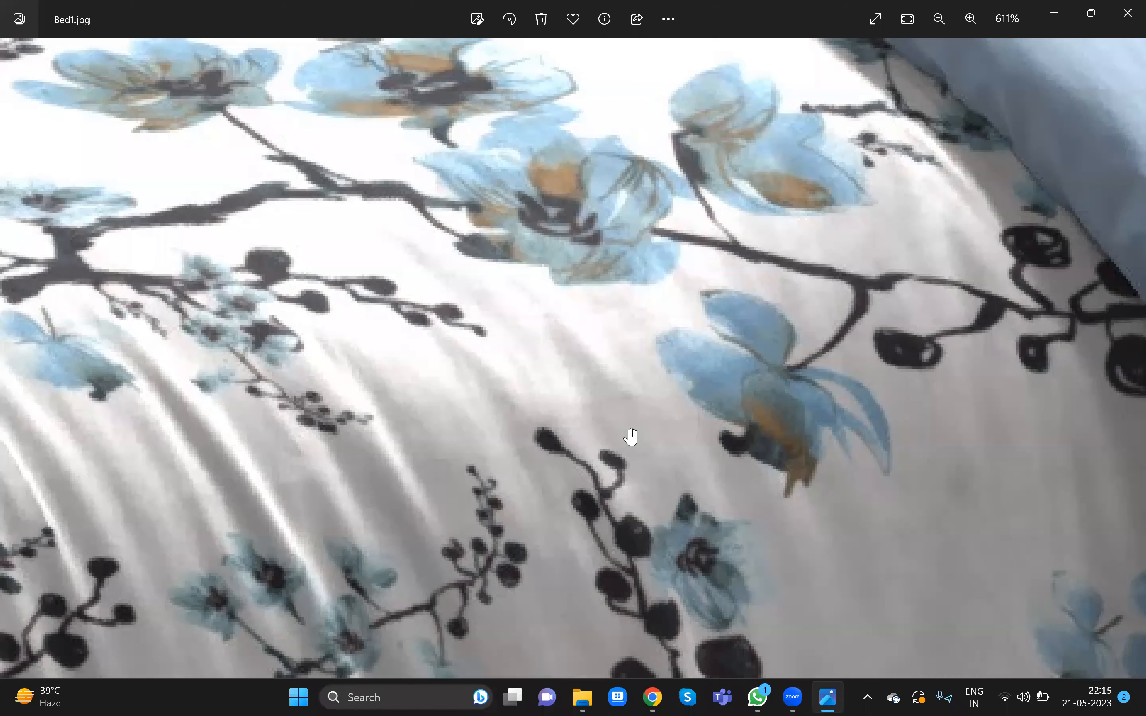
pyautogui.scroll(-7, 656, 204)
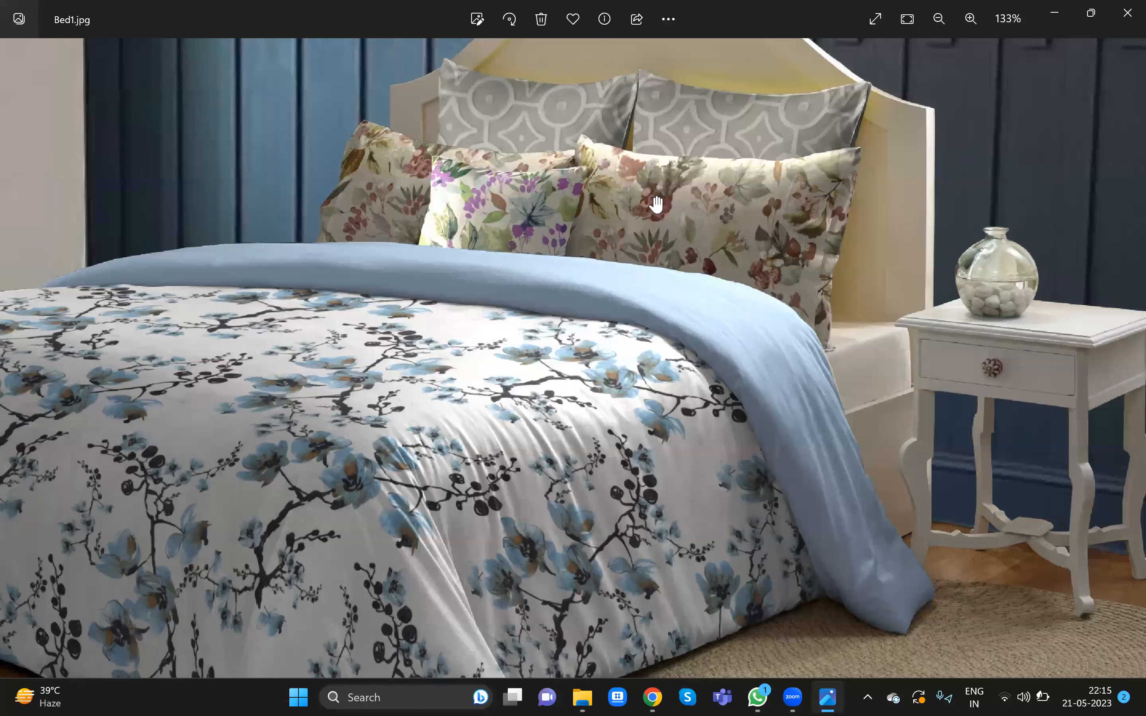
pyautogui.scroll(6, 656, 204)
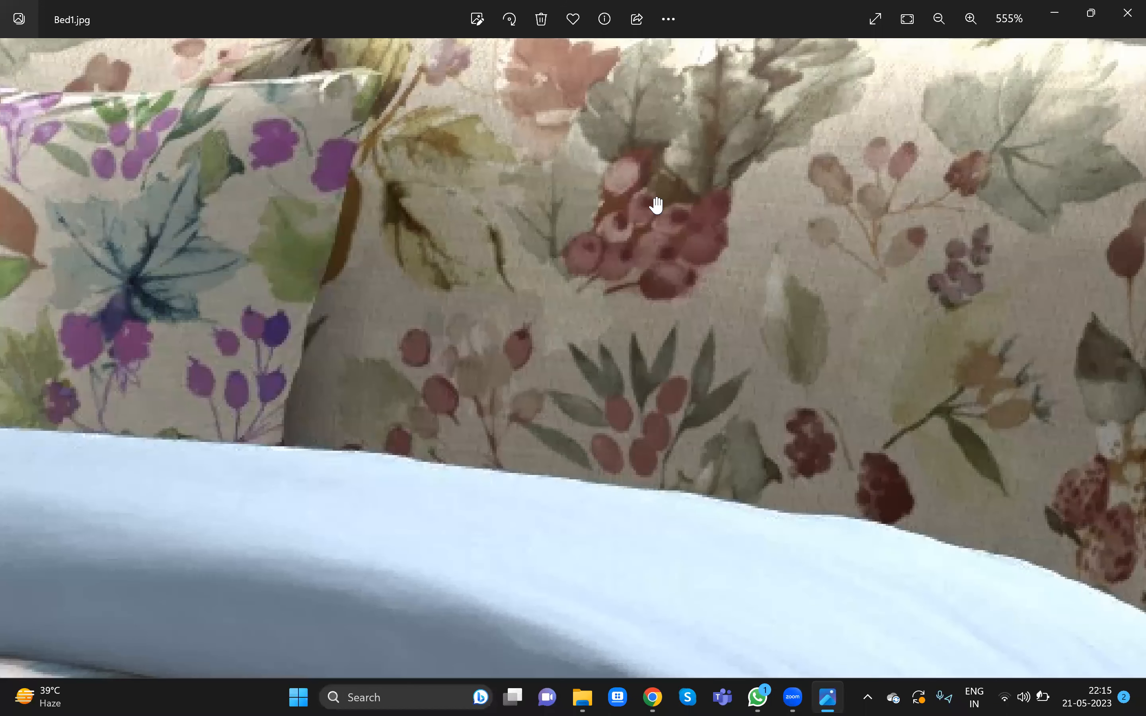
pyautogui.scroll(-8, 646, 273)
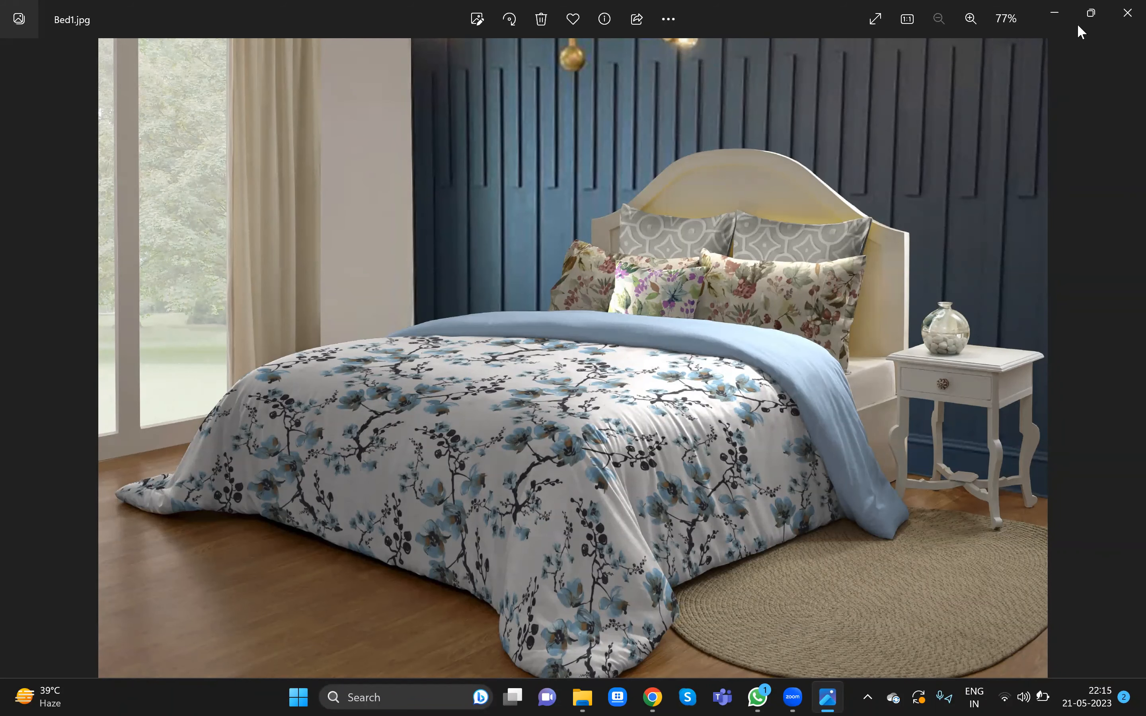
pyautogui.moveTo(1077, 20)
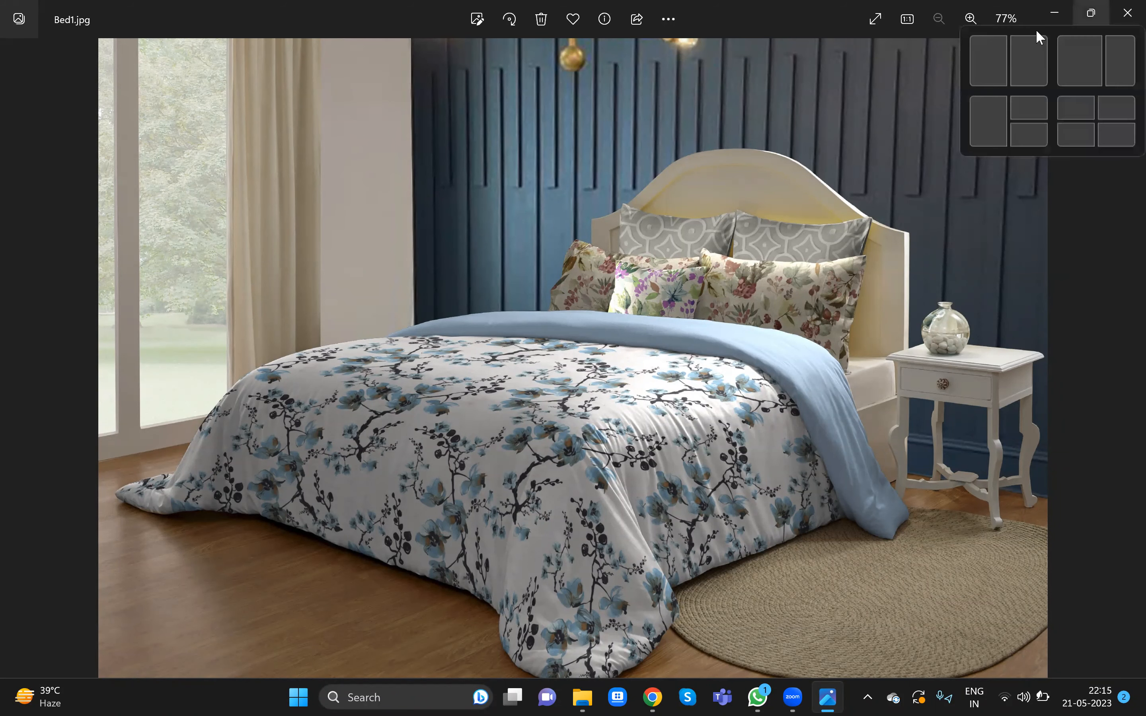
pyautogui.click(913, 18)
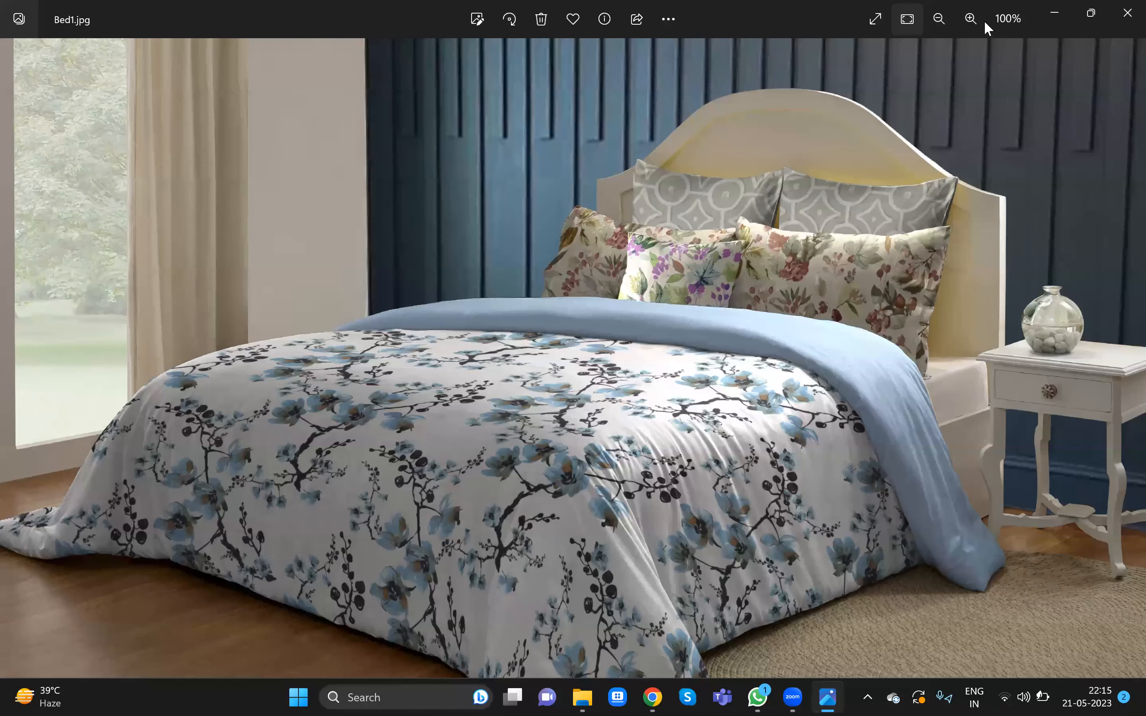
pyautogui.click(1067, 15)
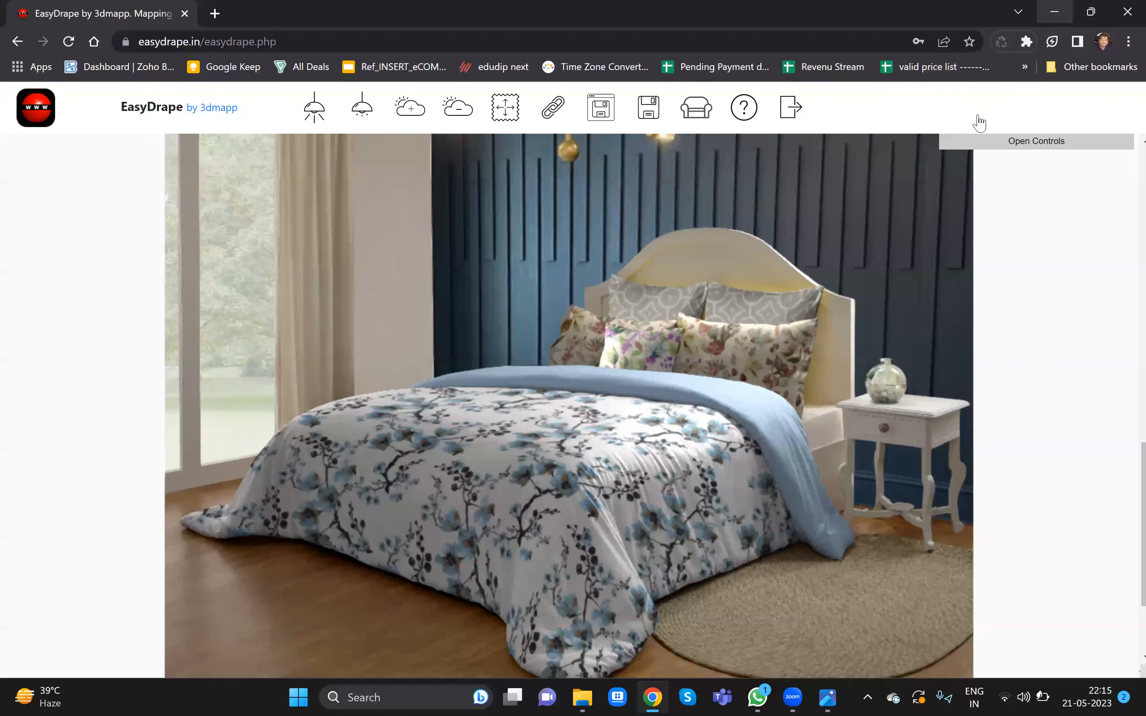
# - Check the Pictures folder for the saved Bed1 image
pyautogui.click(1053, 15)
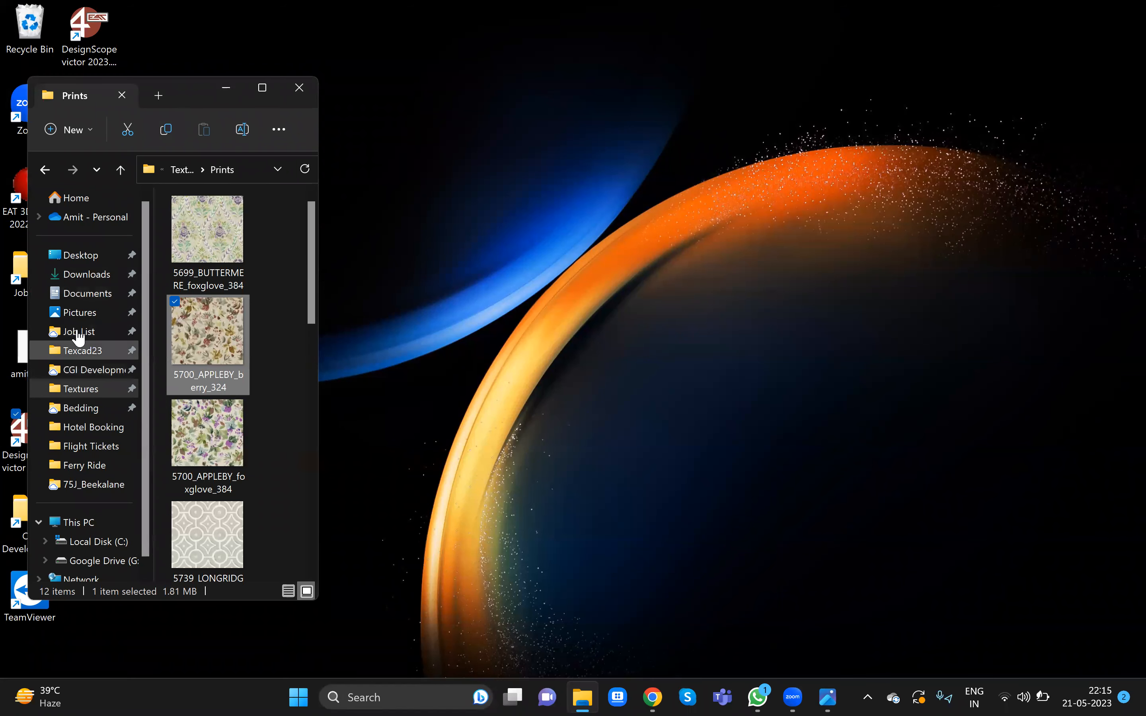
pyautogui.click(79, 314)
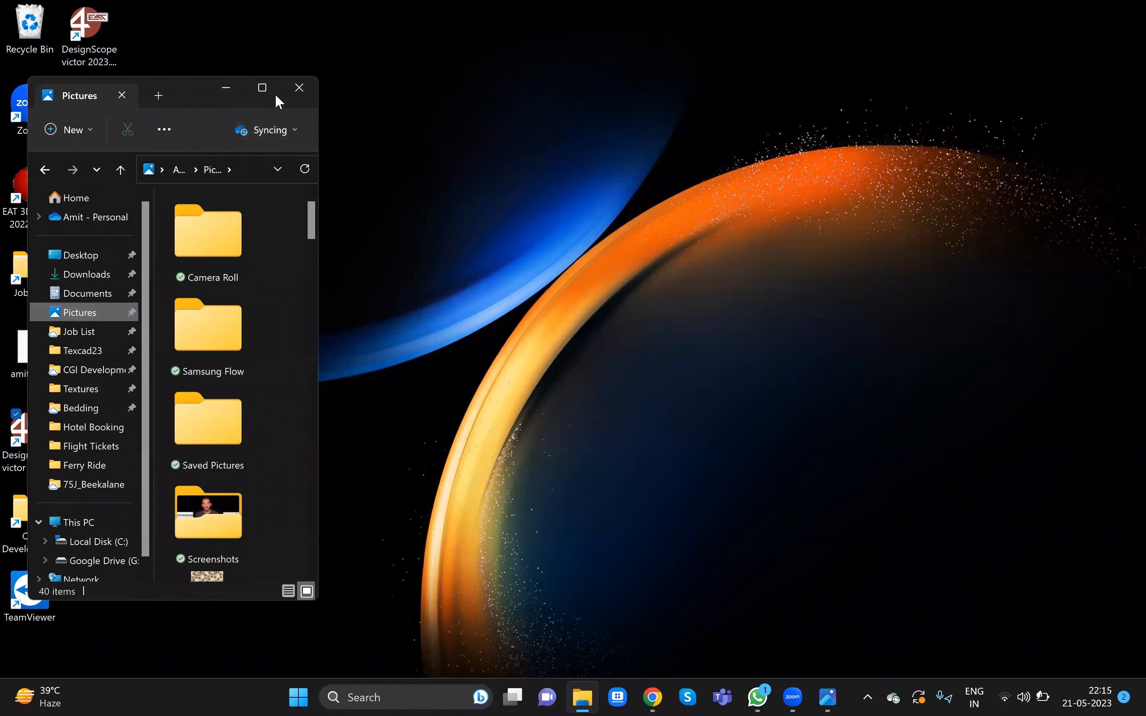
pyautogui.click(263, 87)
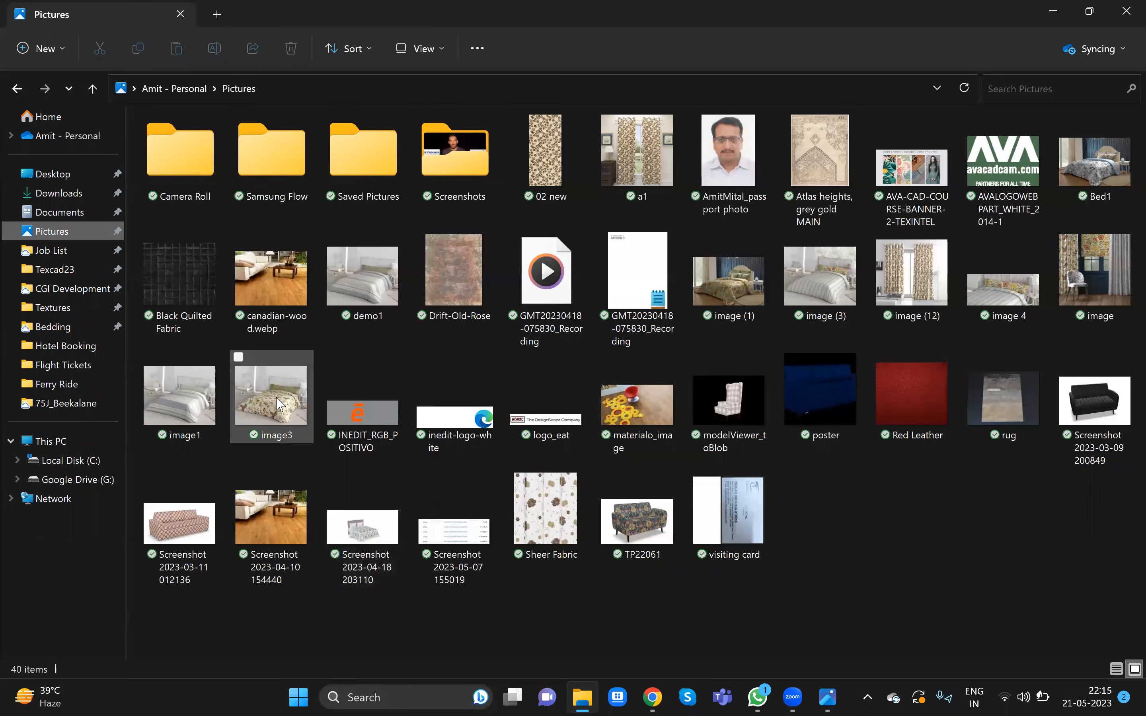
pyautogui.moveTo(277, 404)
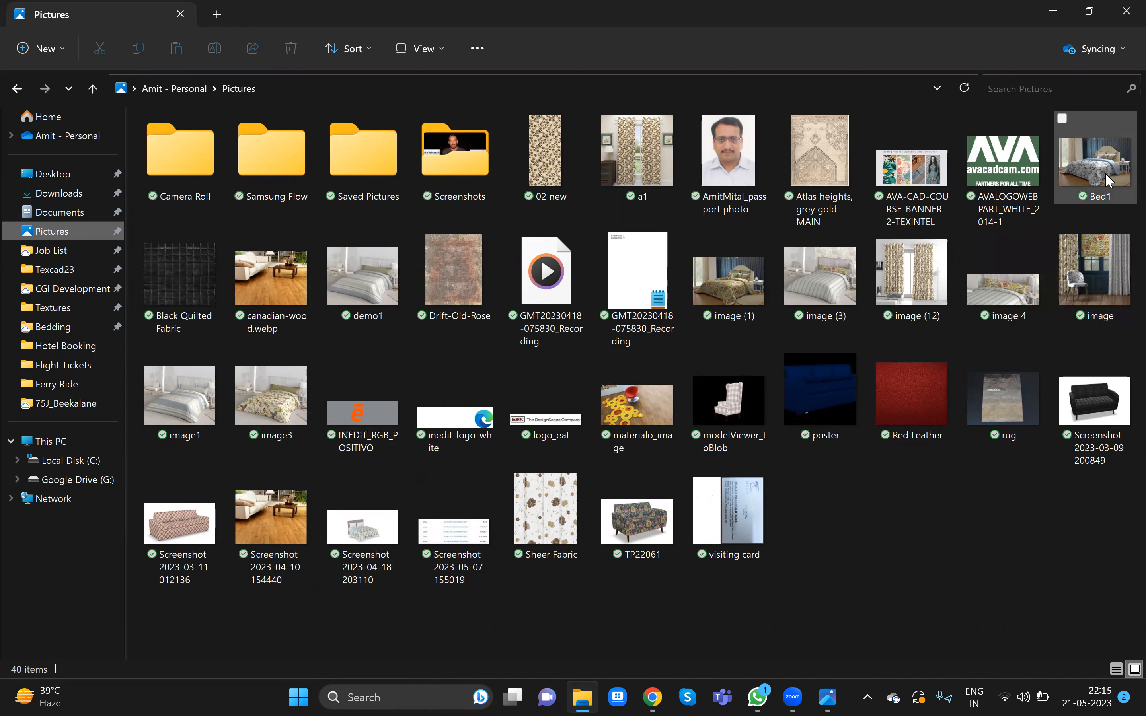
pyautogui.moveTo(1104, 171)
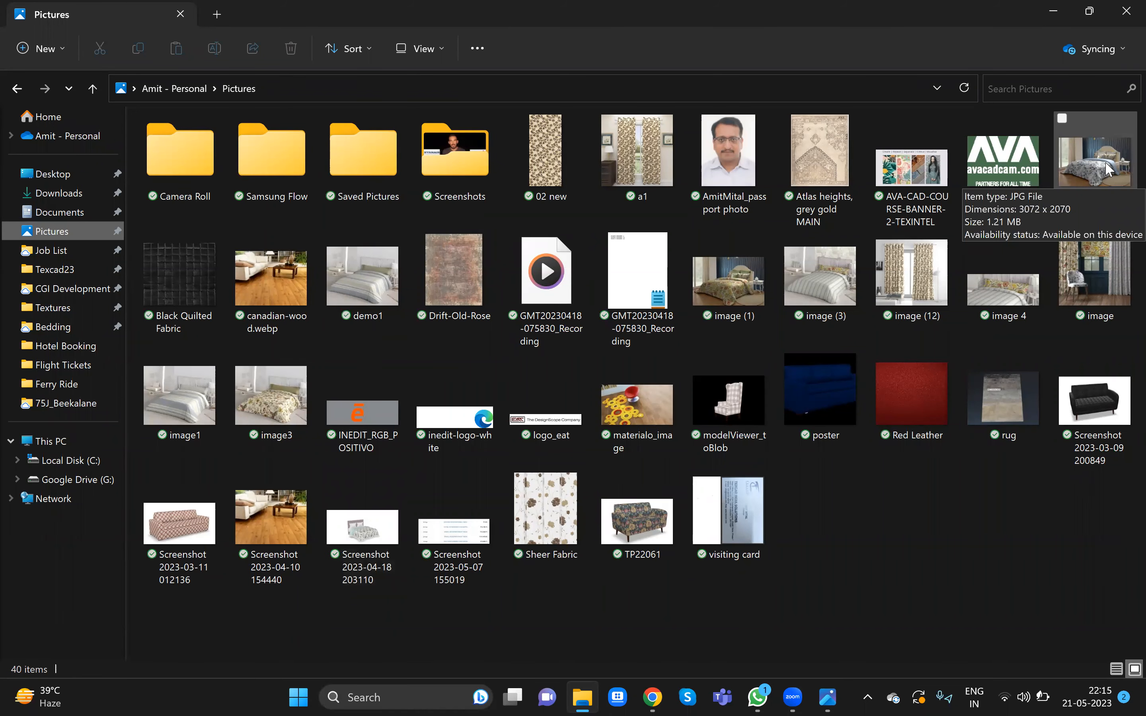
pyautogui.click(1059, 13)
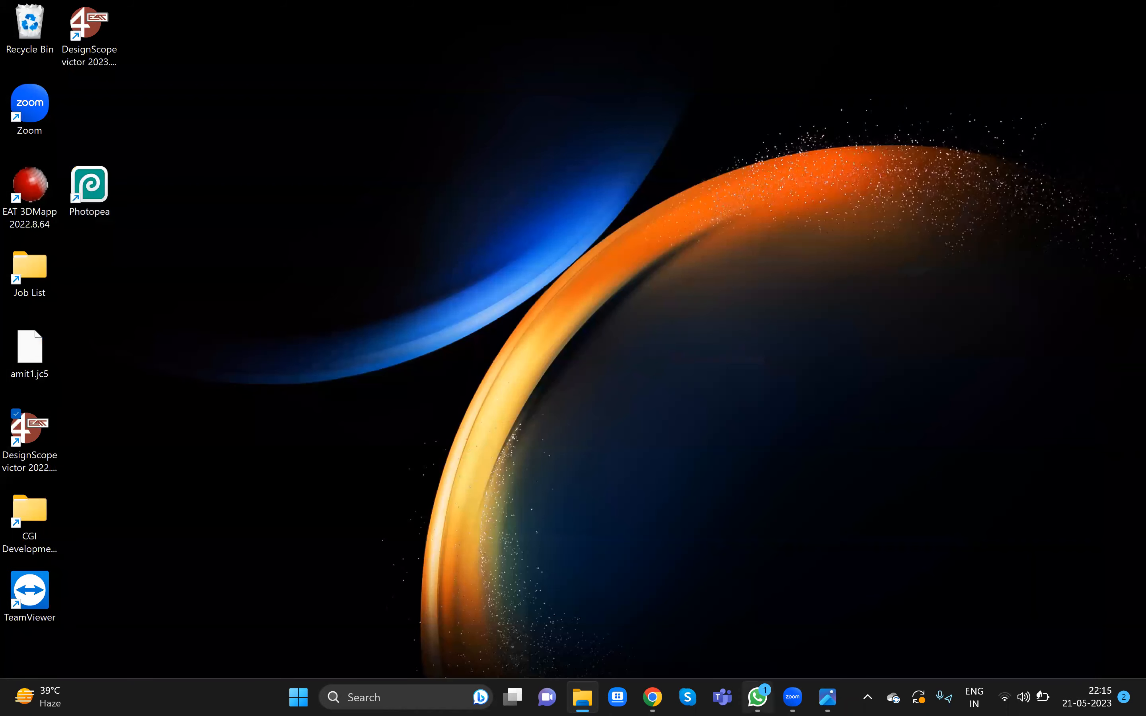
# - Open the Textures Prints folder and drop a striped print onto the duvet
pyautogui.click(652, 696)
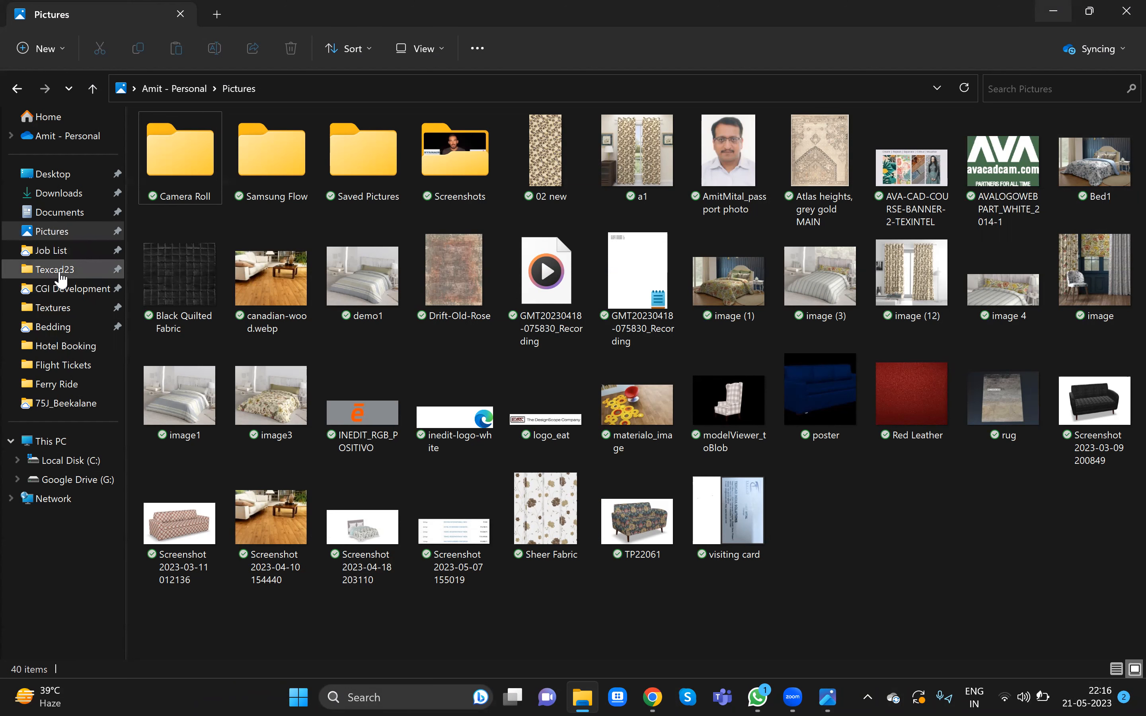
pyautogui.click(52, 308)
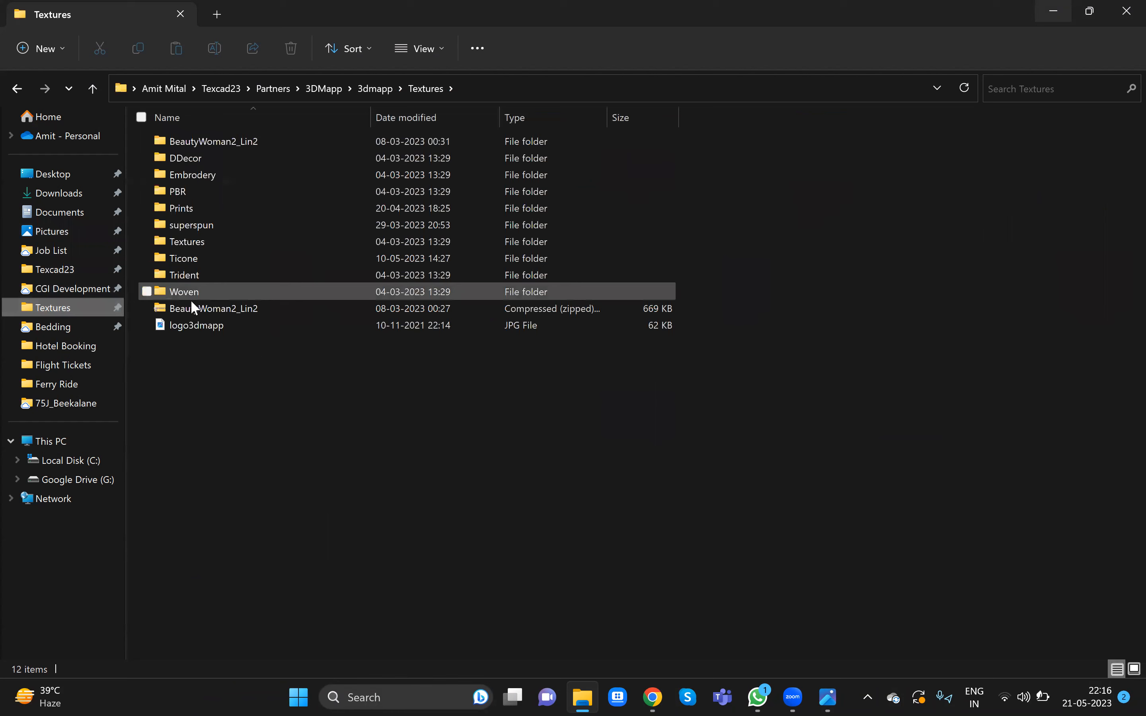
pyautogui.doubleClick(186, 209)
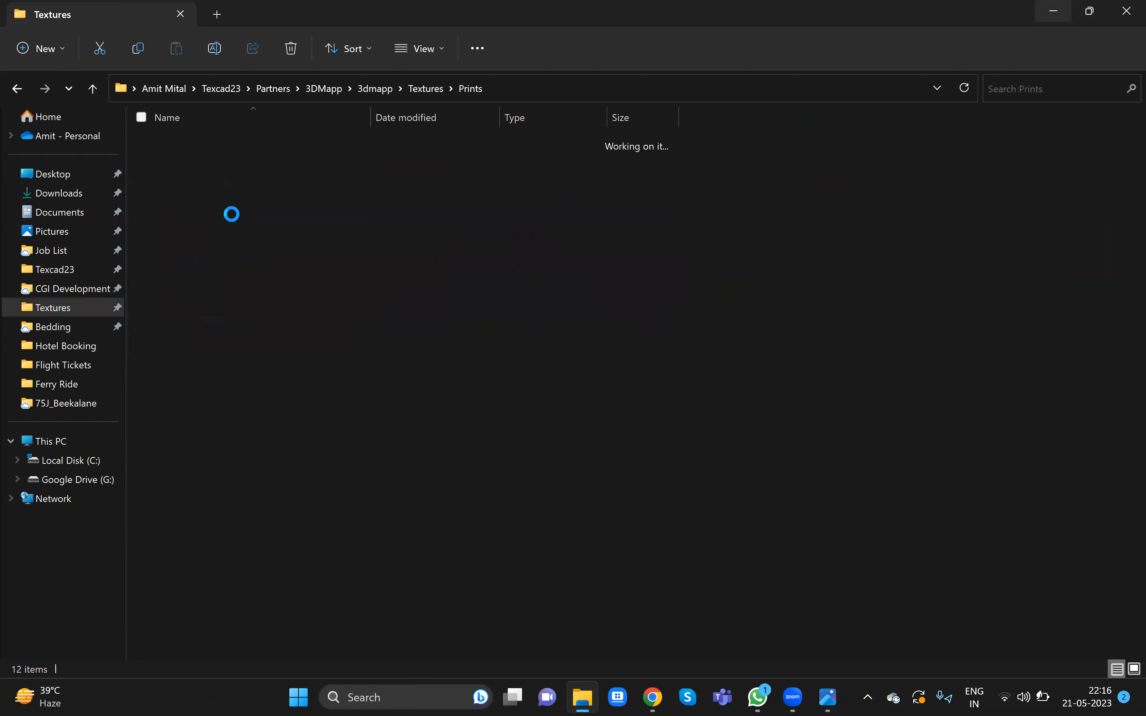
pyautogui.click(1093, 10)
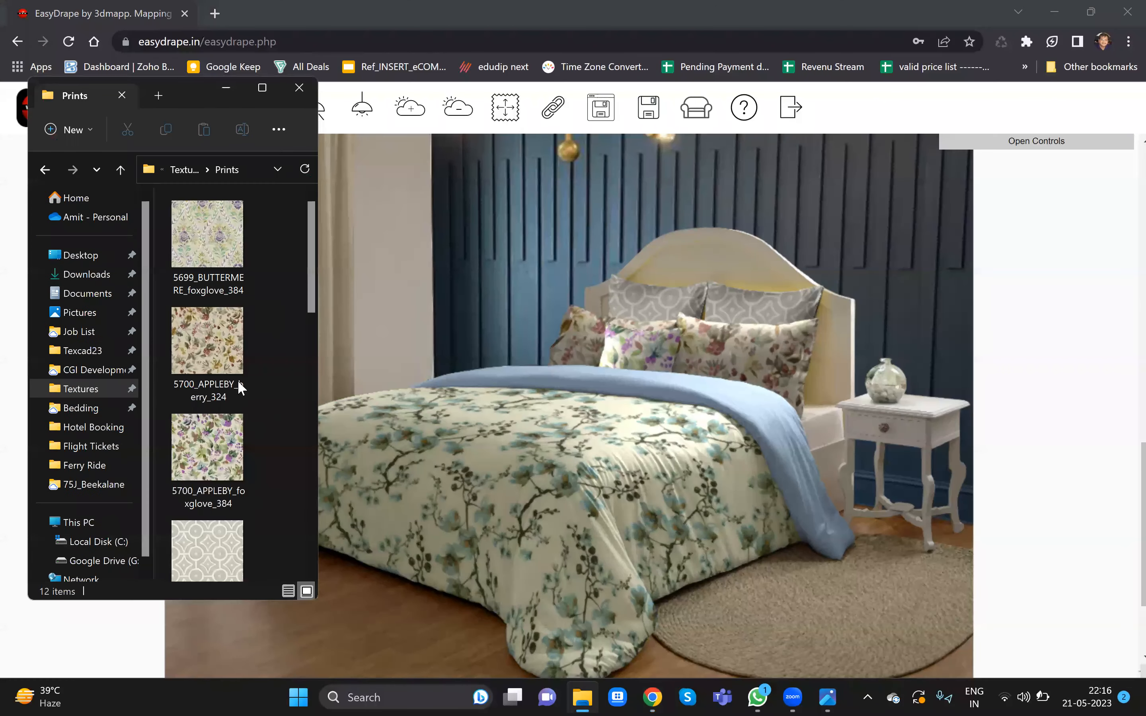
pyautogui.scroll(-5, 237, 380)
pyautogui.scroll(2, 237, 379)
pyautogui.scroll(3, 231, 419)
pyautogui.moveTo(232, 420); pyautogui.dragTo(504, 493)
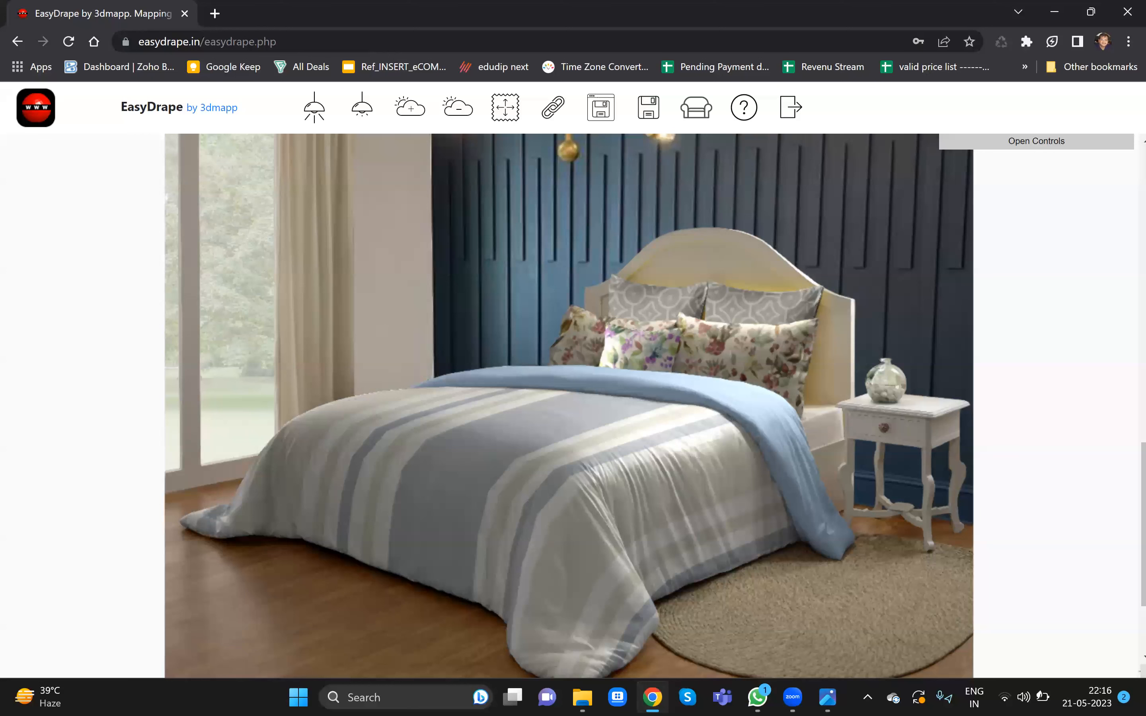
# - Reset the duvet's folded-back top and apply the striped print to it as well
pyautogui.click(633, 392)
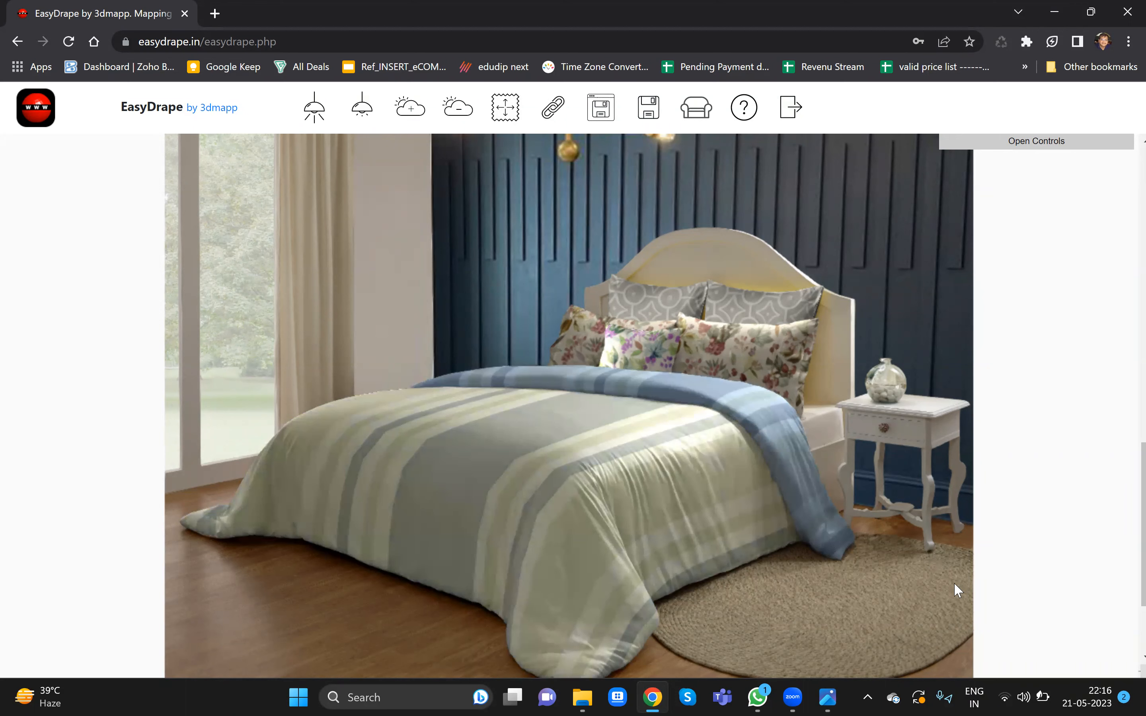
pyautogui.click(737, 410)
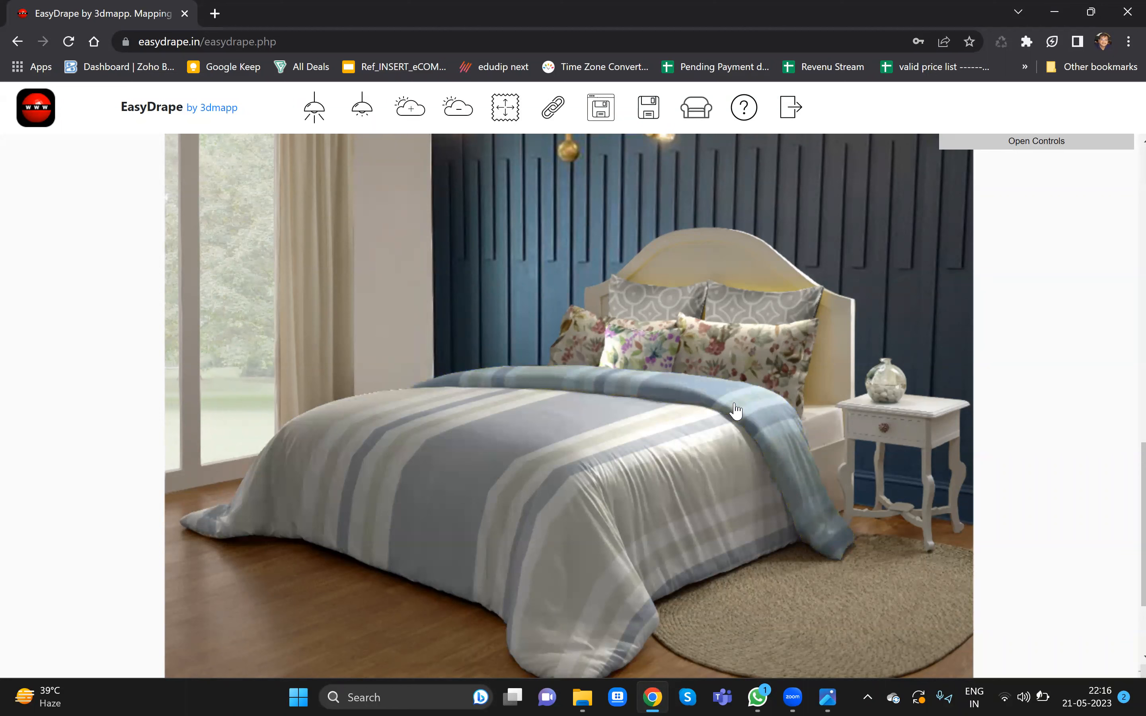
pyautogui.click(734, 405)
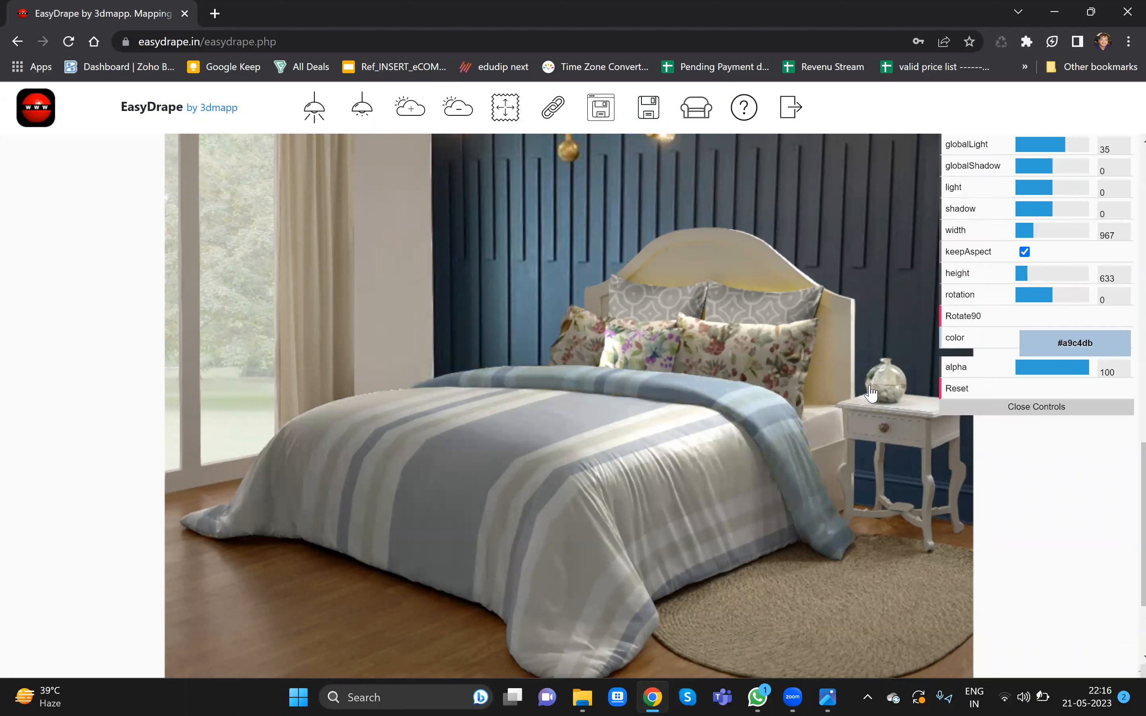
pyautogui.click(960, 389)
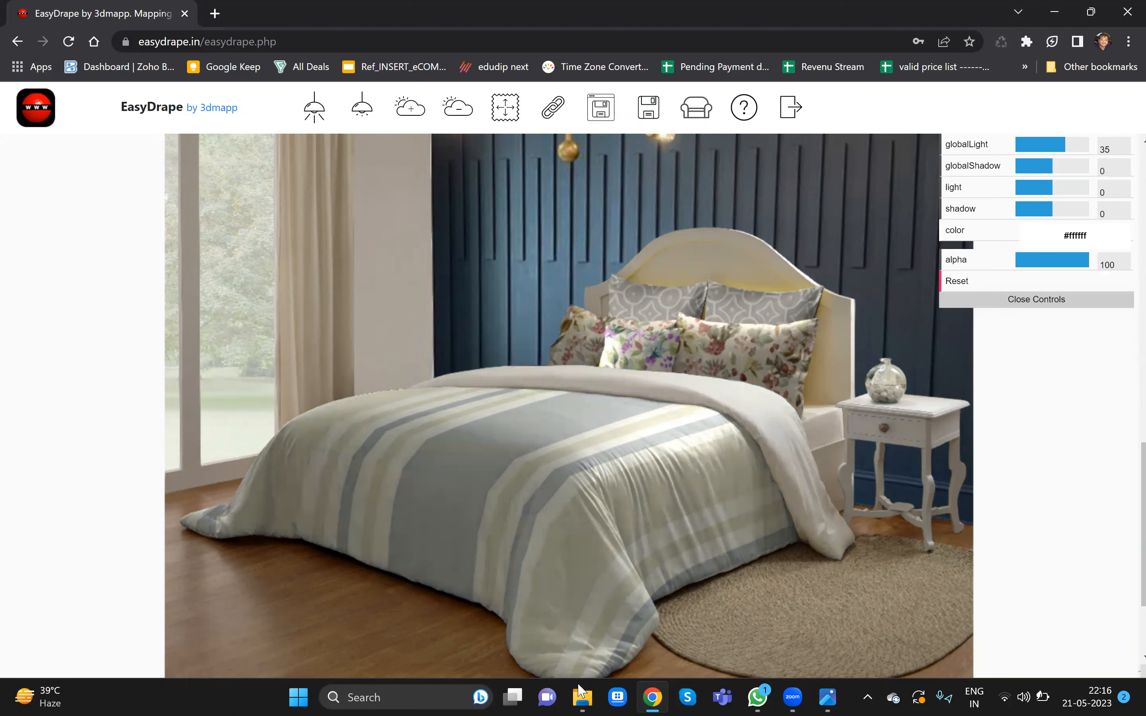
pyautogui.hotkey('alt', 'Tab')
pyautogui.moveTo(214, 420); pyautogui.dragTo(689, 394)
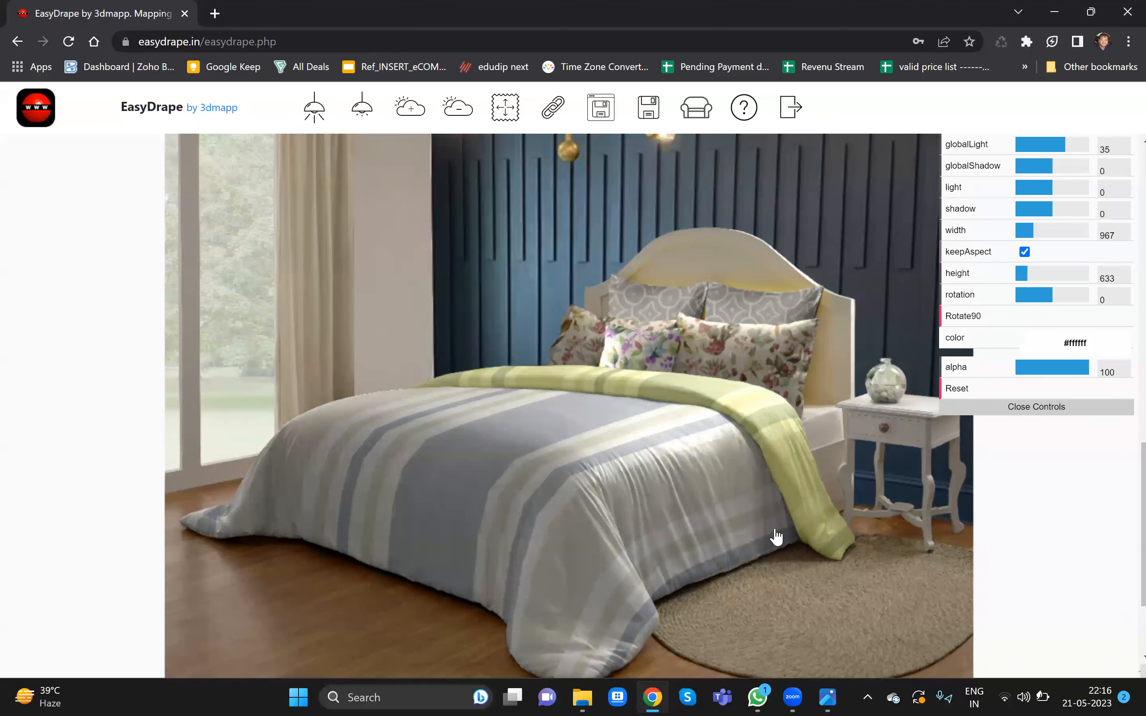
# - Join the duvet body with its folded-back top and scale the striped print to width 250, height 160
pyautogui.click(549, 108)
pyautogui.click(583, 404)
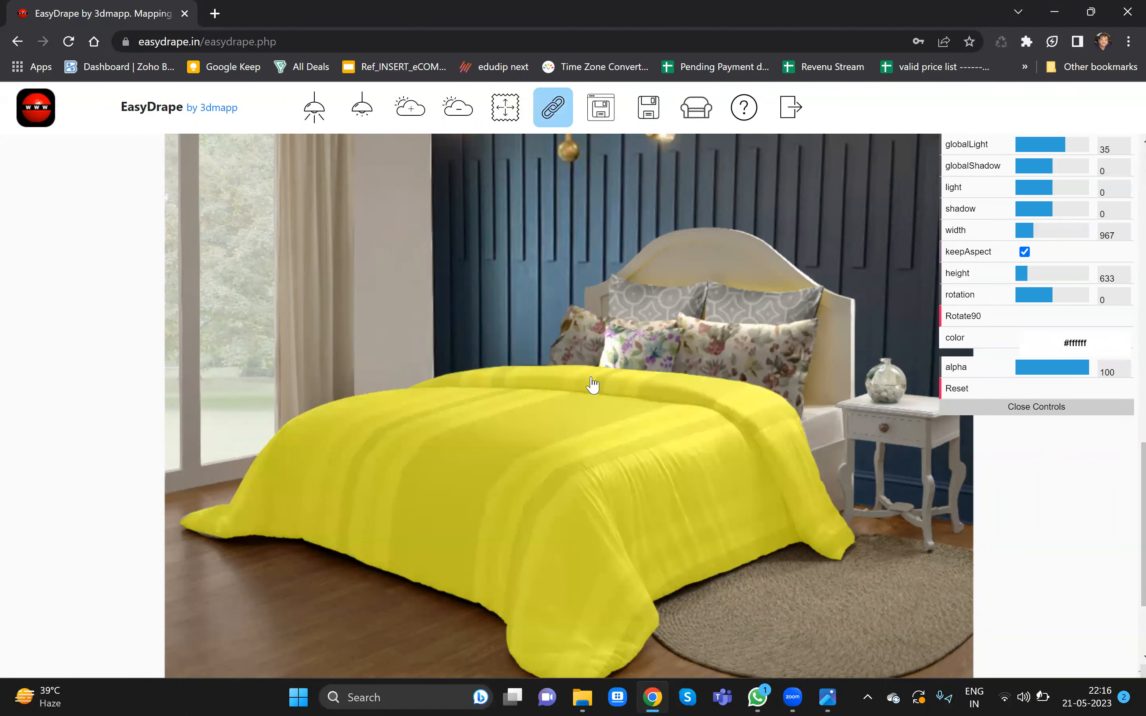
pyautogui.click(553, 110)
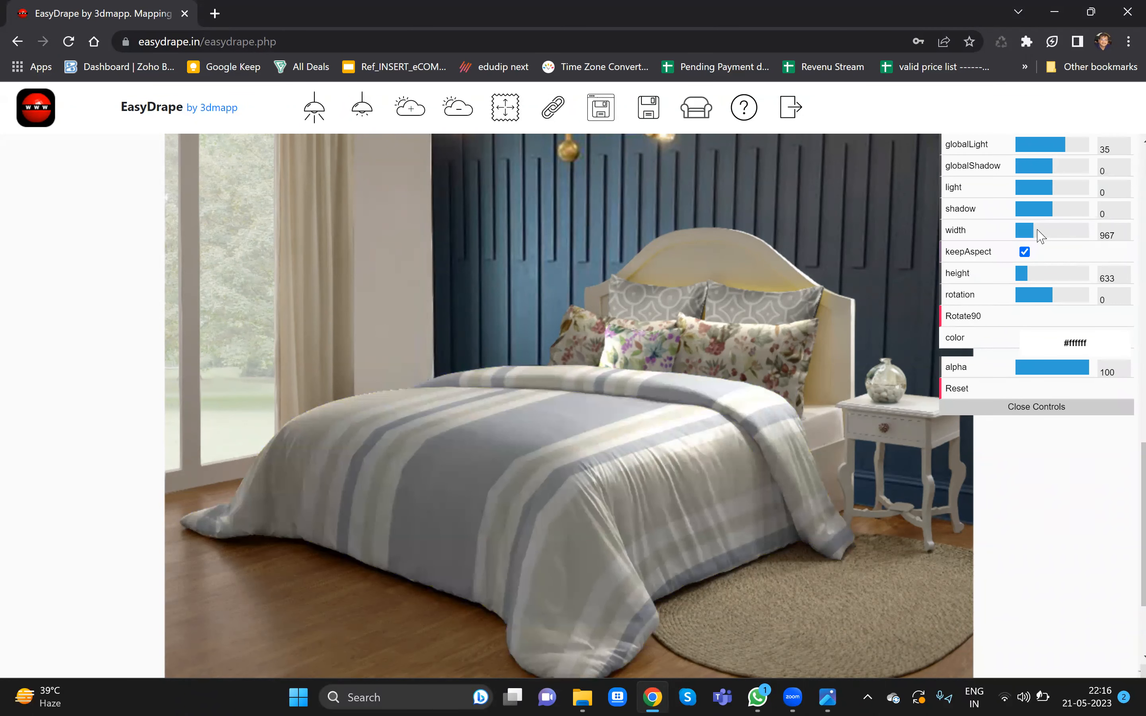
pyautogui.moveTo(1033, 230); pyautogui.dragTo(1020, 229)
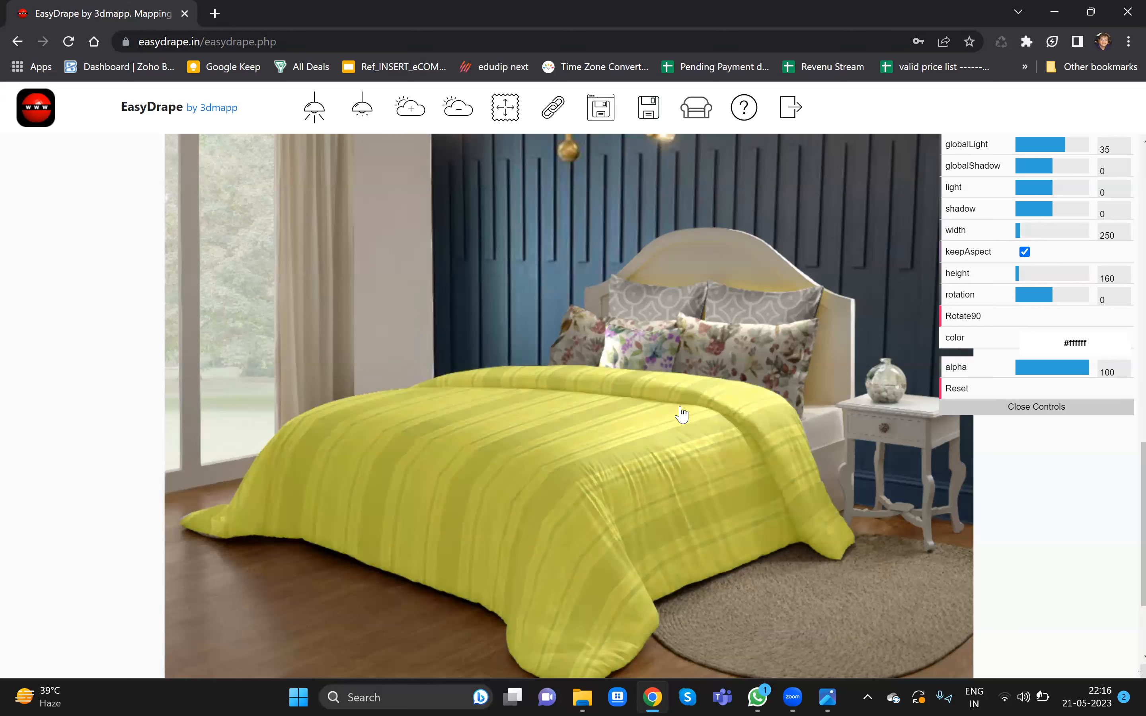
pyautogui.click(1079, 408)
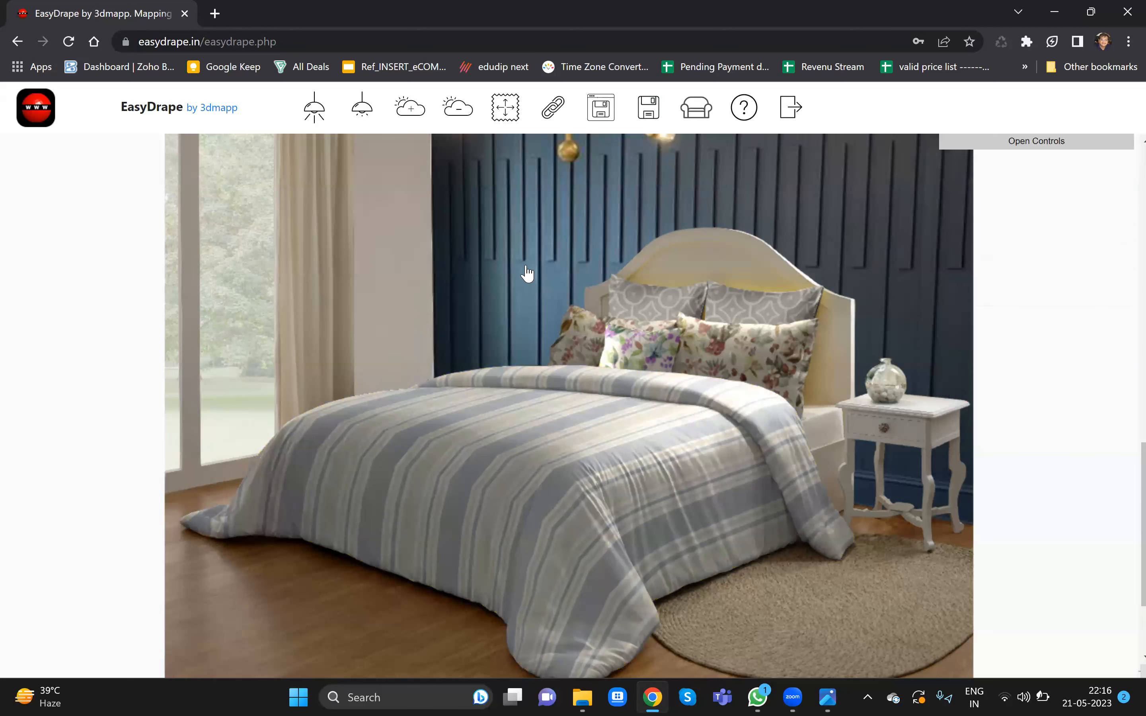
# - Strip the floral print from the large front pillows and recolor them with a grey sampled from the duvet
pyautogui.click(505, 108)
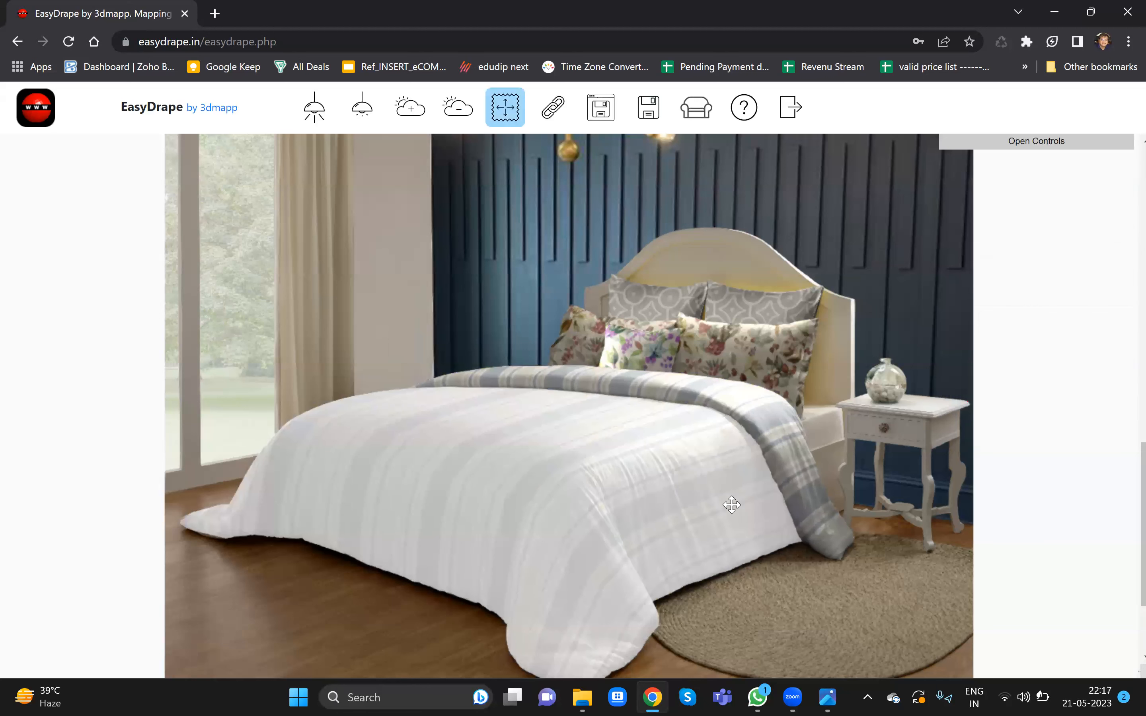
pyautogui.click(764, 364)
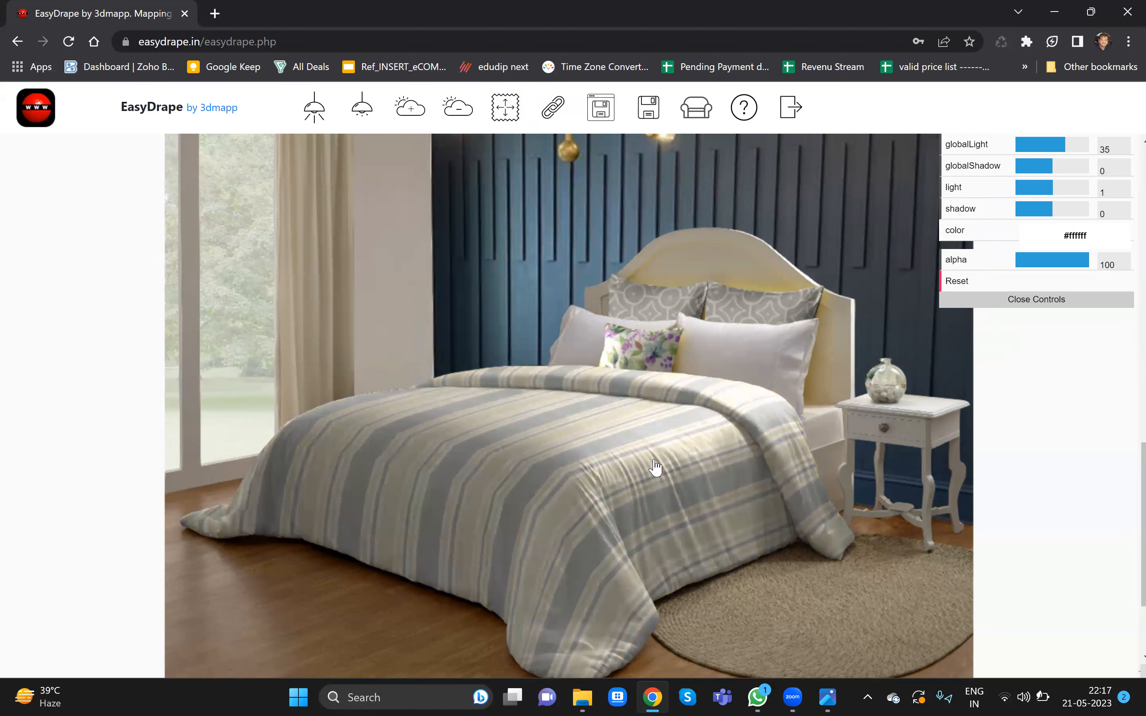
pyautogui.click(636, 444)
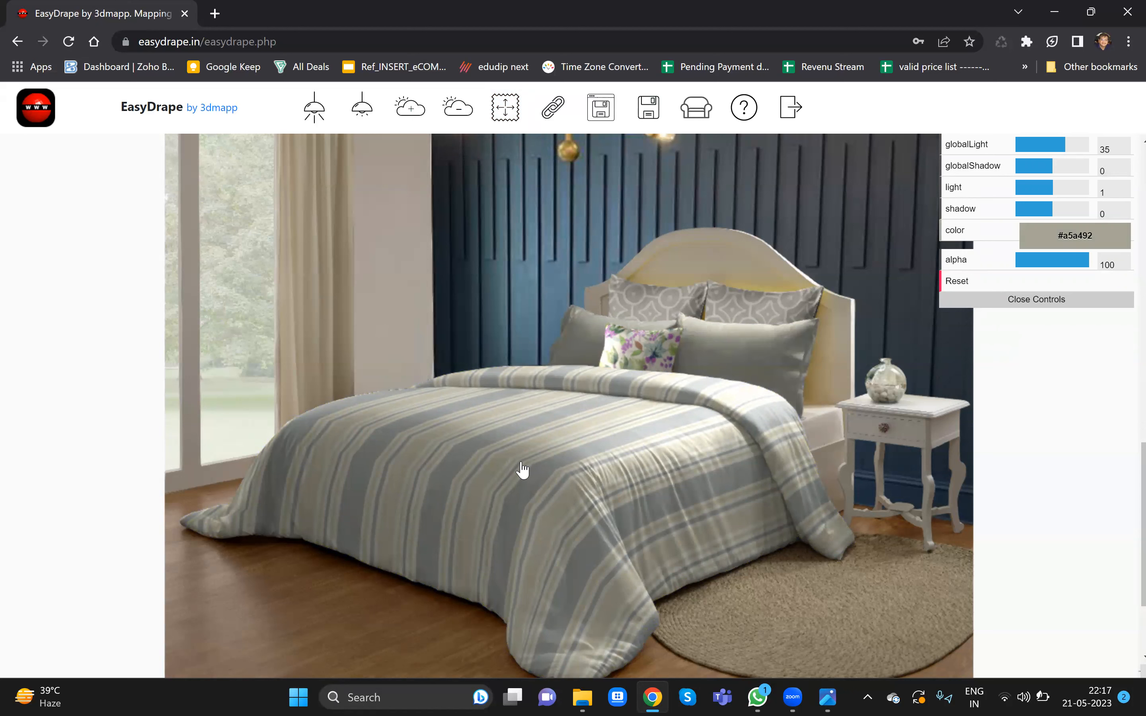
pyautogui.click(494, 470)
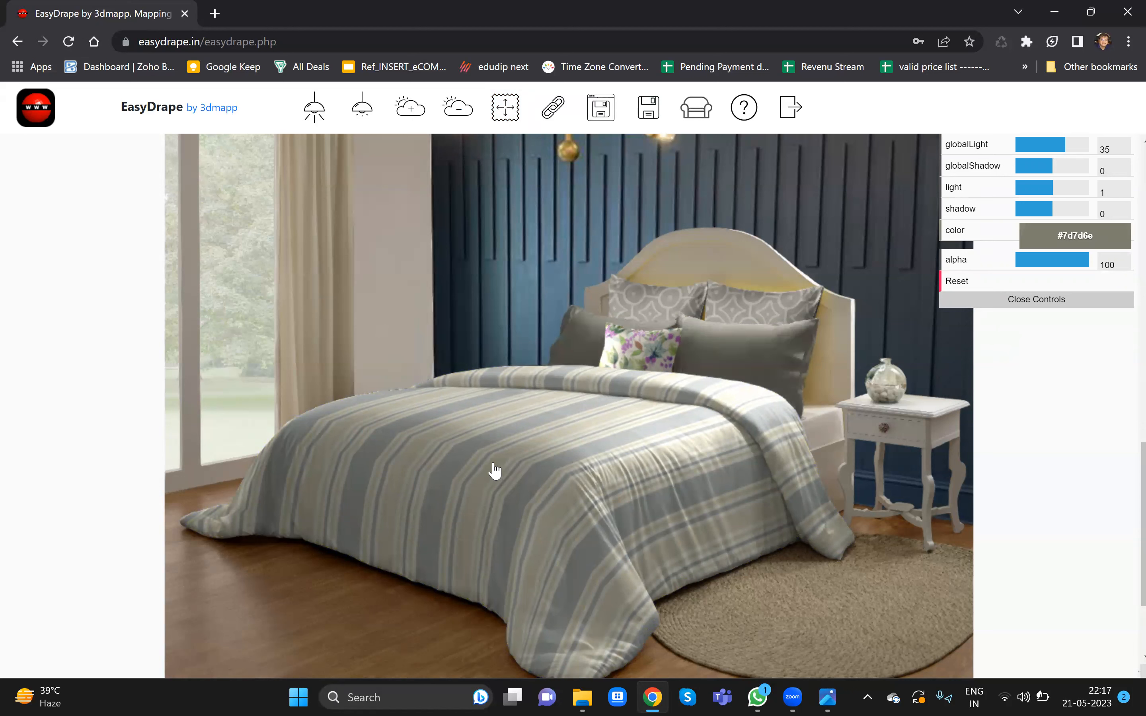
pyautogui.click(453, 494)
pyautogui.click(496, 315)
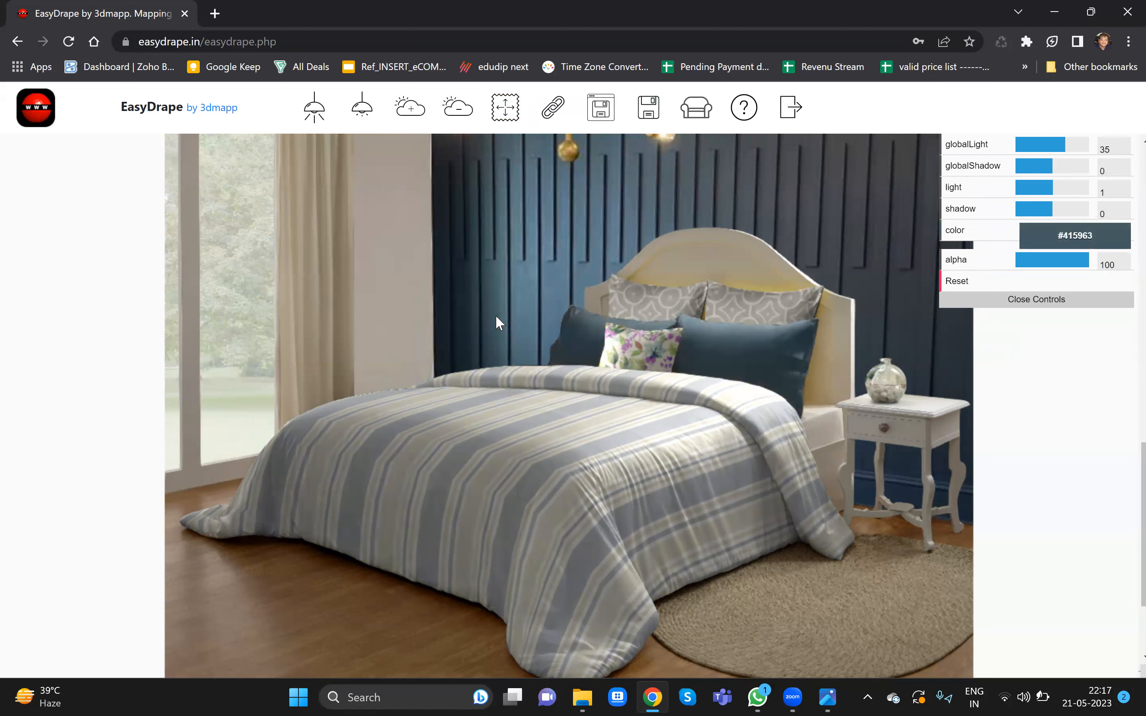
pyautogui.click(492, 464)
pyautogui.click(444, 492)
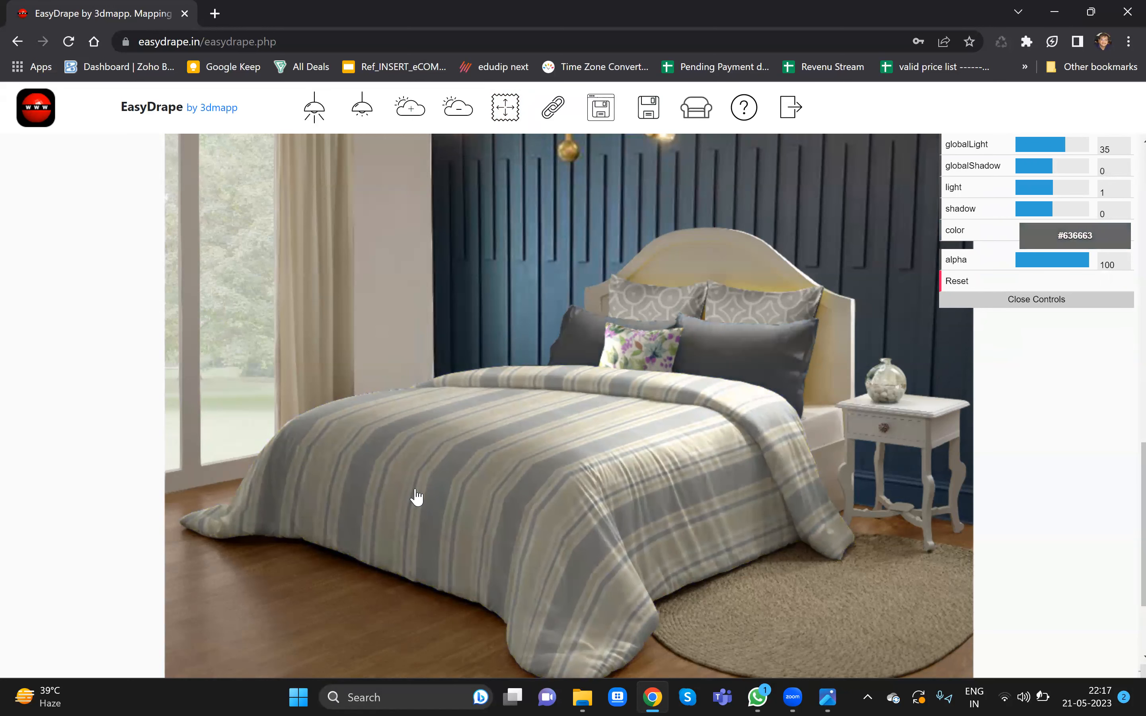
pyautogui.click(665, 509)
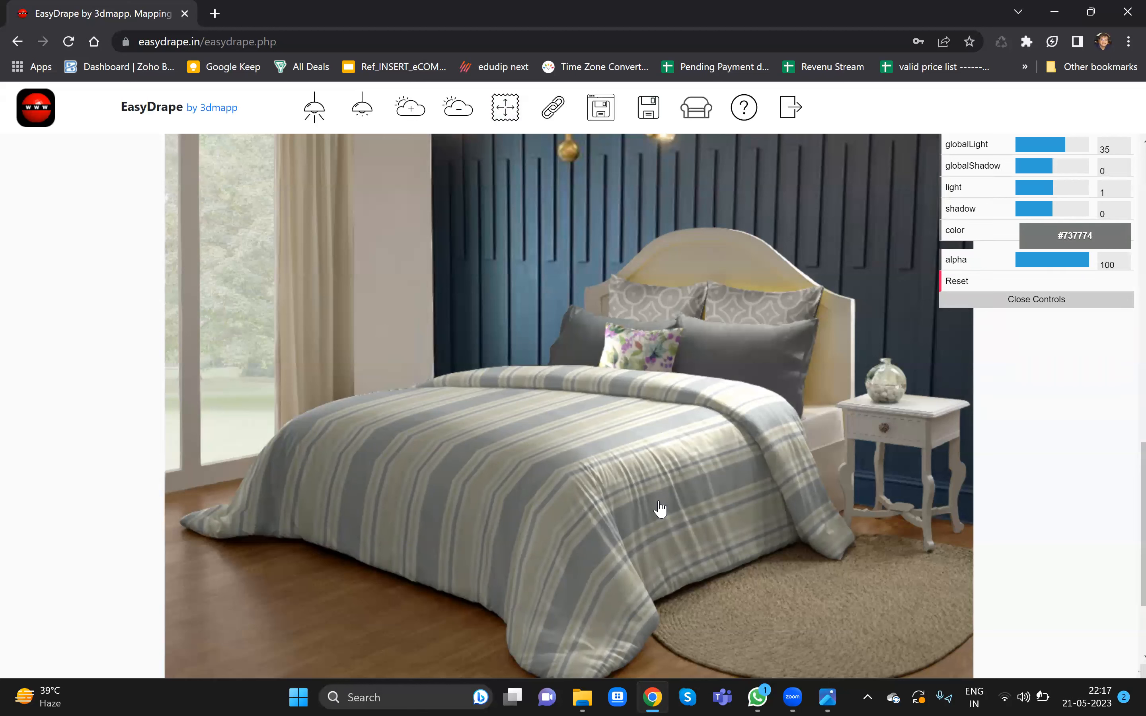
# - Reset the back pillows' print and give them a light beige color, #e2e2c3
pyautogui.click(742, 319)
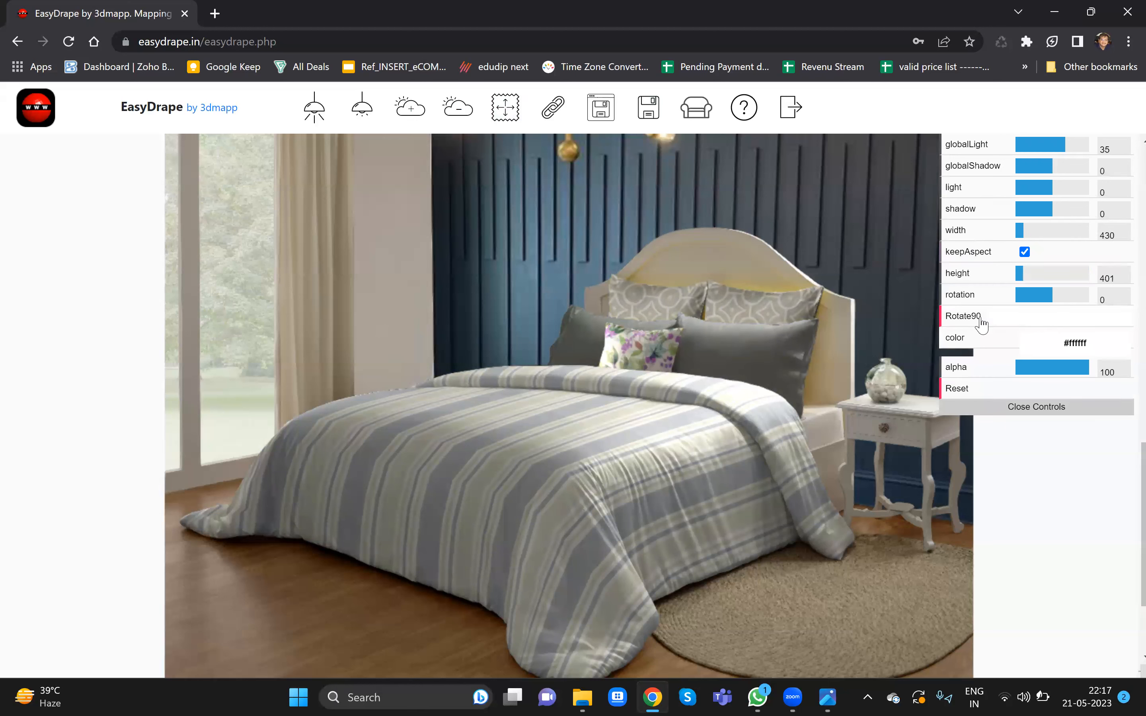
pyautogui.click(961, 388)
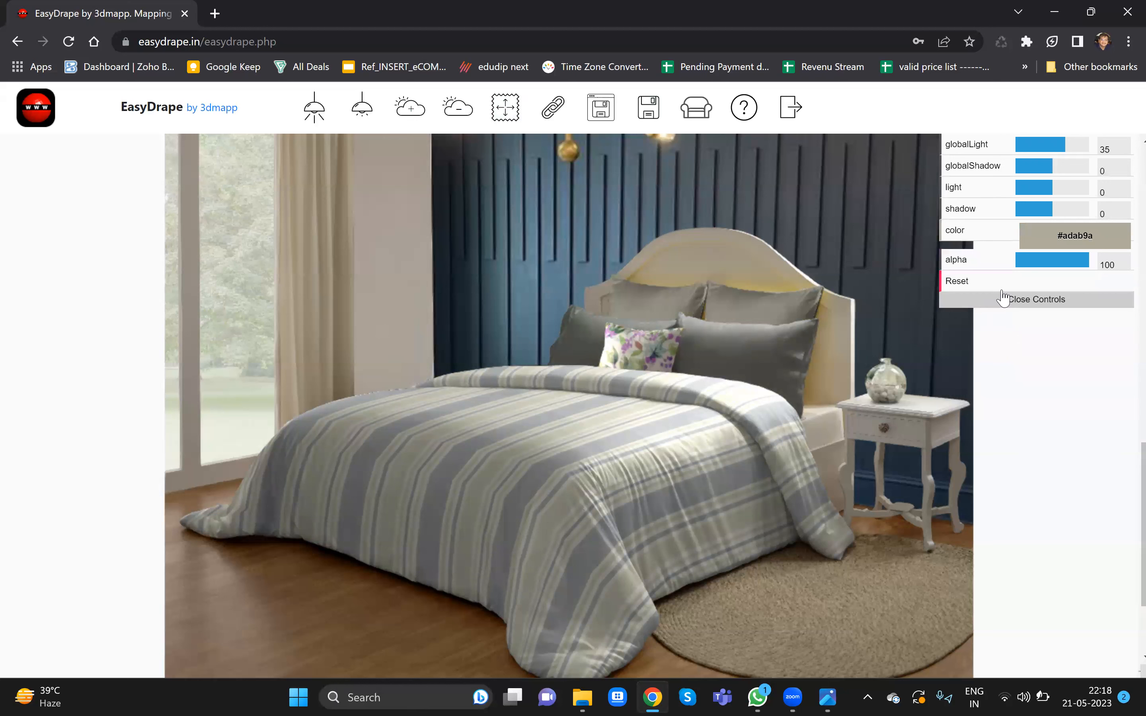
pyautogui.click(1061, 240)
pyautogui.moveTo(1024, 265); pyautogui.dragTo(1025, 249)
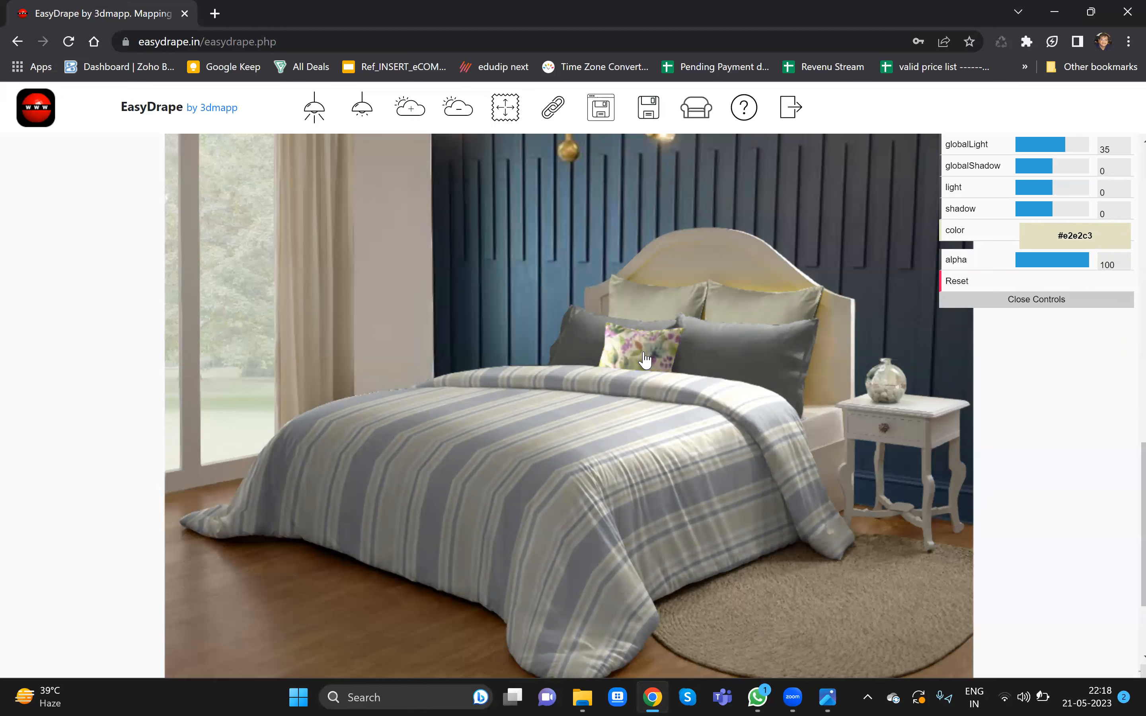
# - Reset the small front cushion's print and color it with a grey sampled from the duvet
pyautogui.click(646, 360)
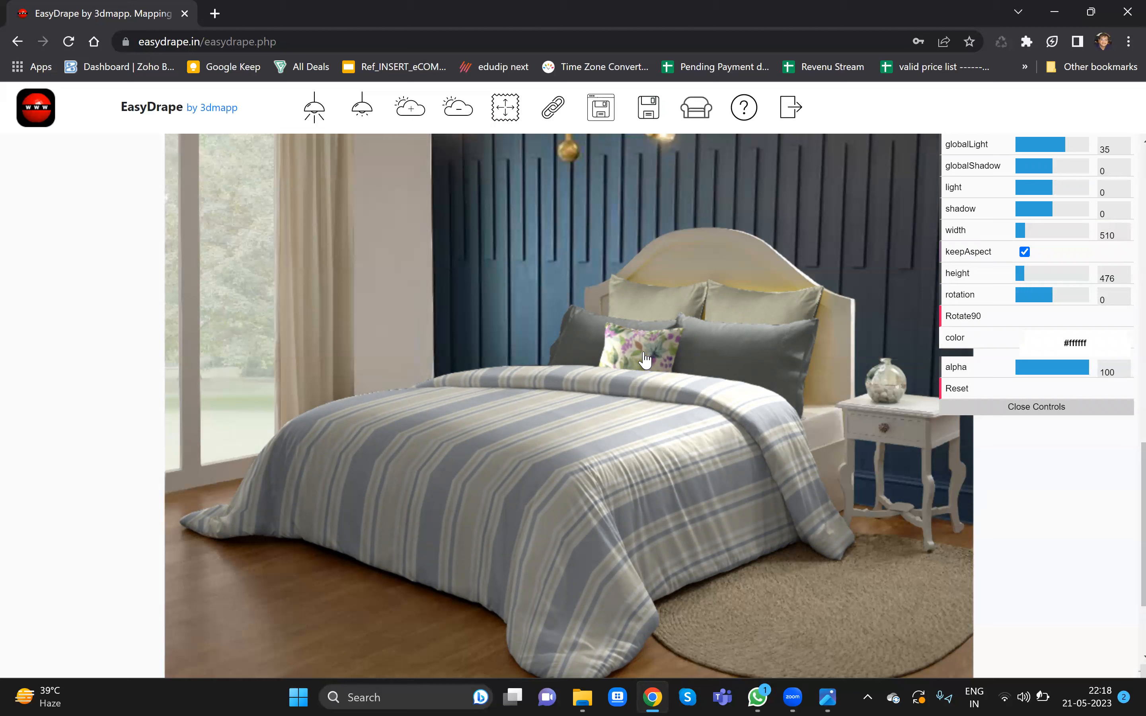
pyautogui.click(961, 388)
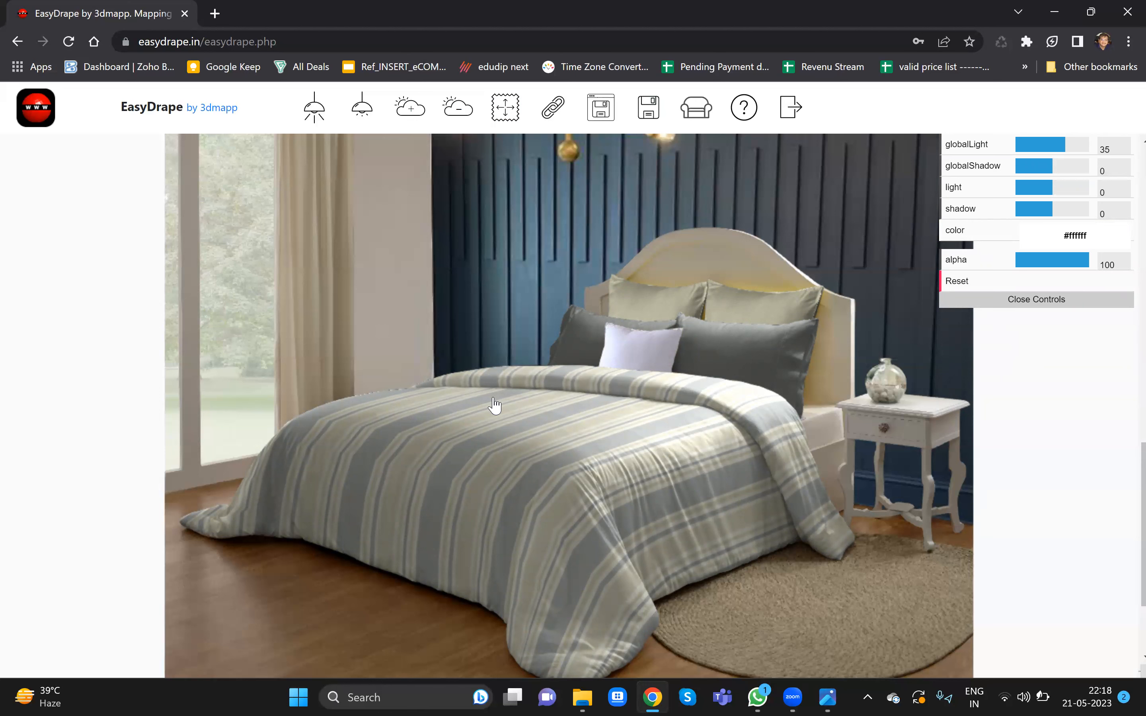
pyautogui.click(359, 446)
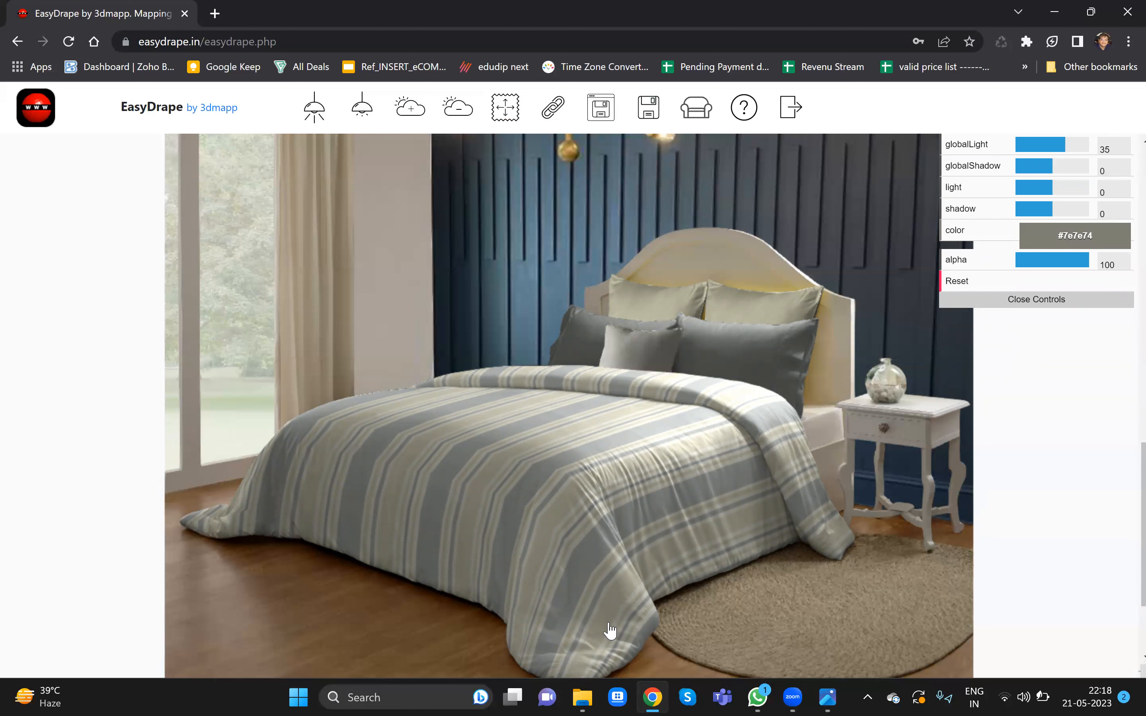
pyautogui.click(586, 617)
pyautogui.click(606, 614)
pyautogui.click(1097, 300)
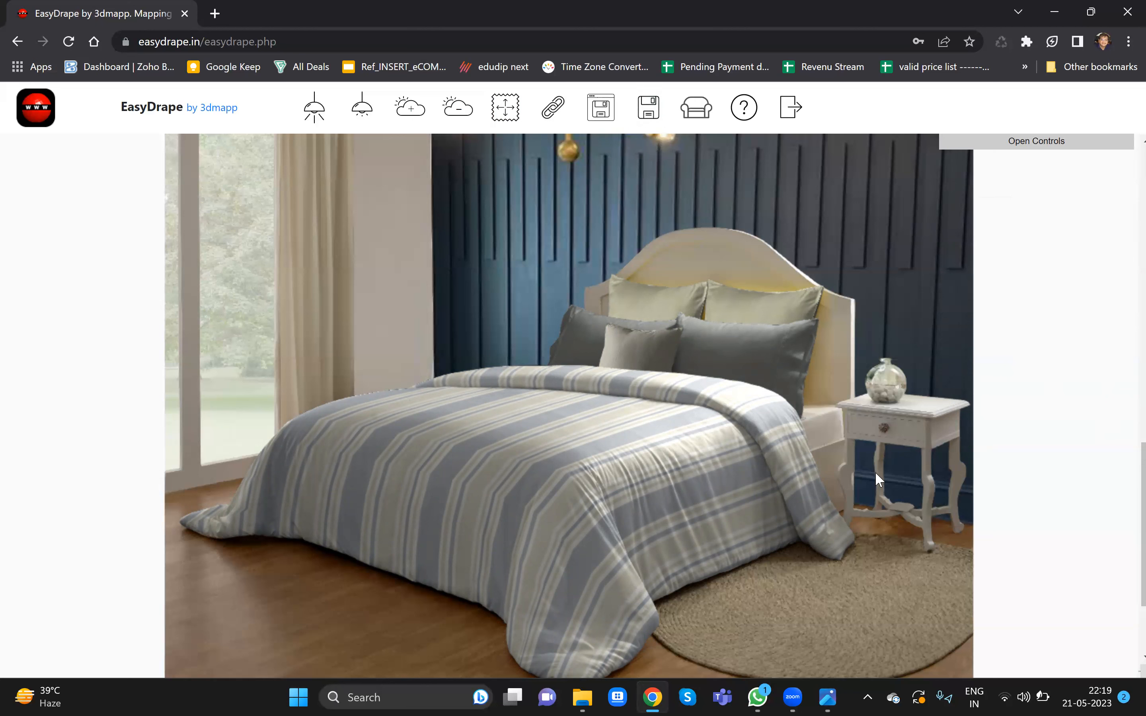
# - Adjust the scene's overall lighting and shadows to global light 39 and global shadow -4
pyautogui.click(820, 546)
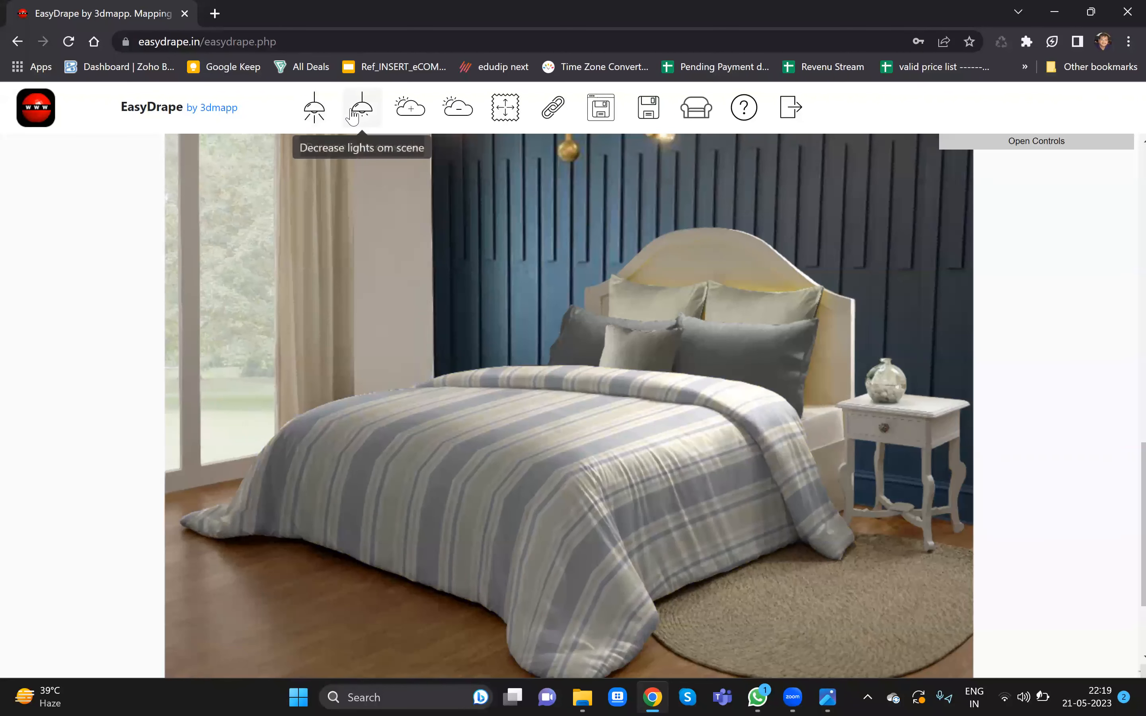
pyautogui.click(316, 116)
pyautogui.click(318, 116)
pyautogui.click(362, 113)
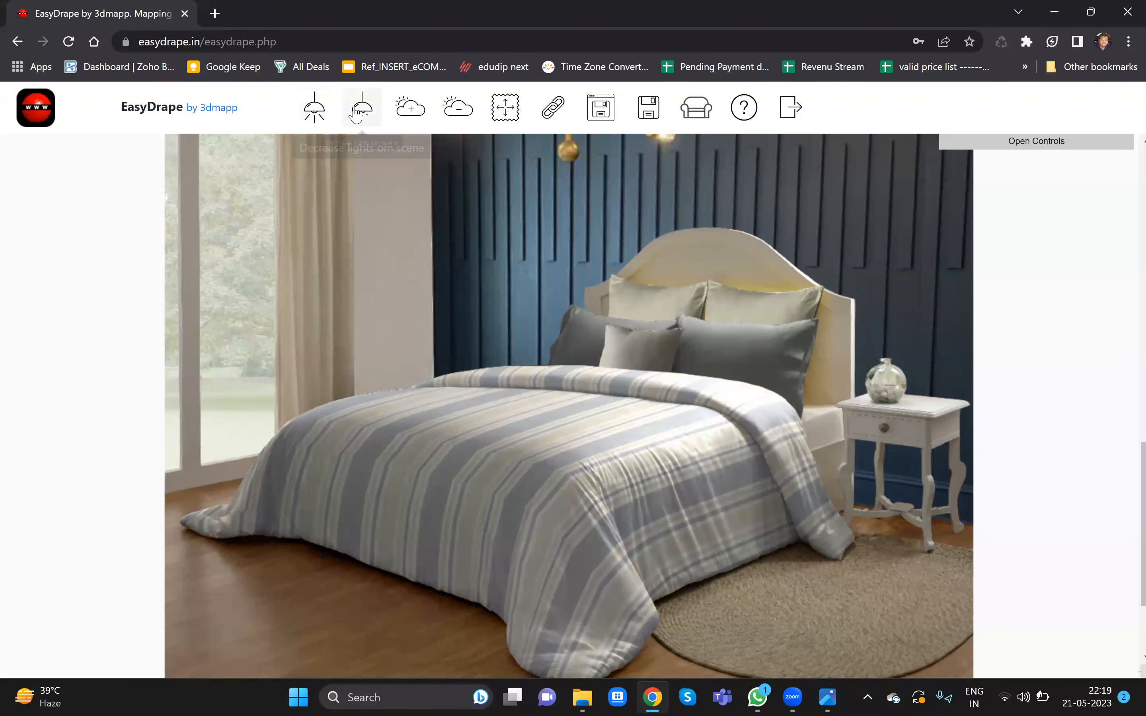
pyautogui.click(416, 113)
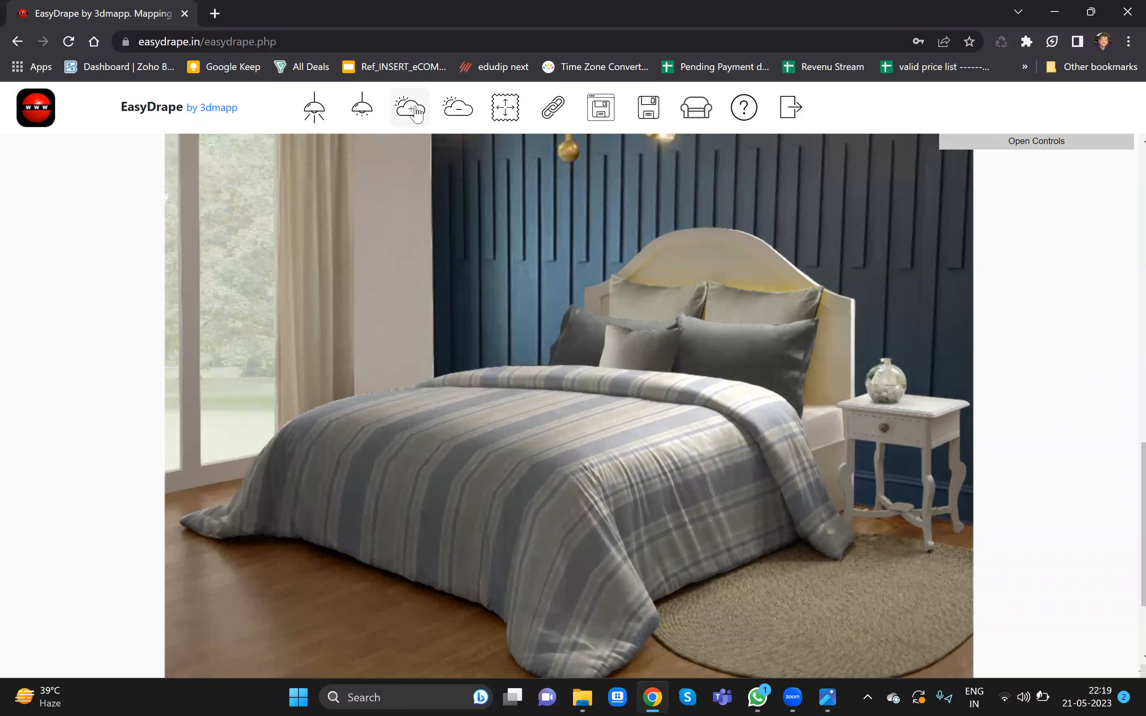
pyautogui.click(452, 114)
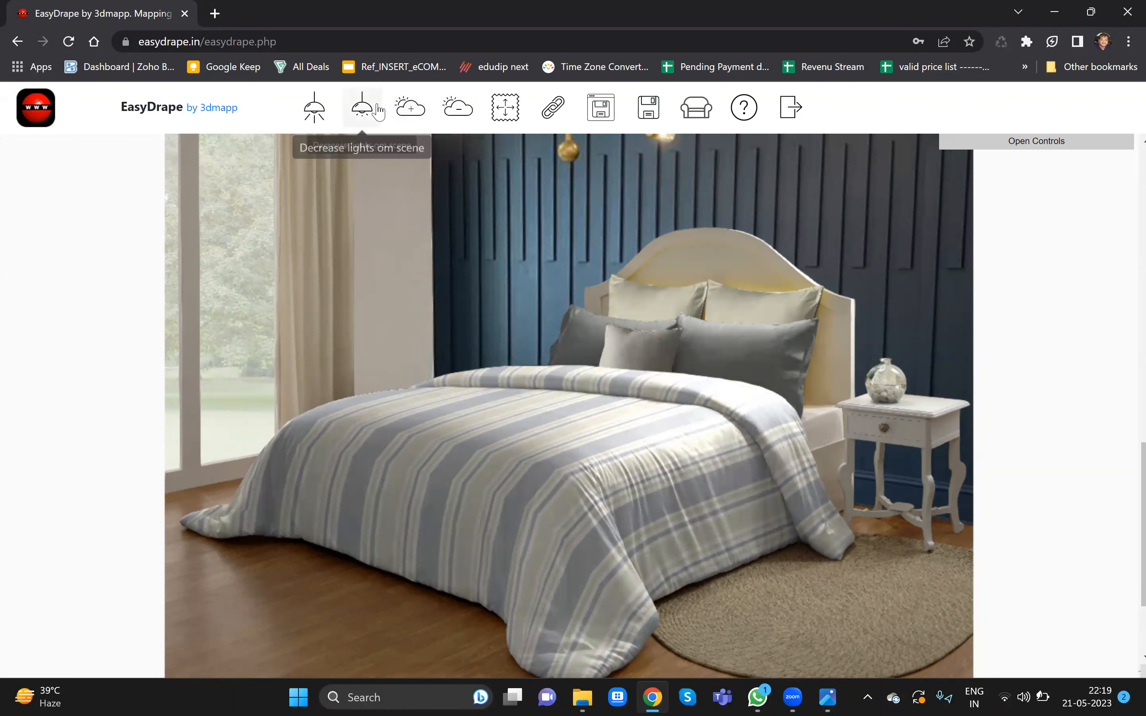
pyautogui.click(363, 108)
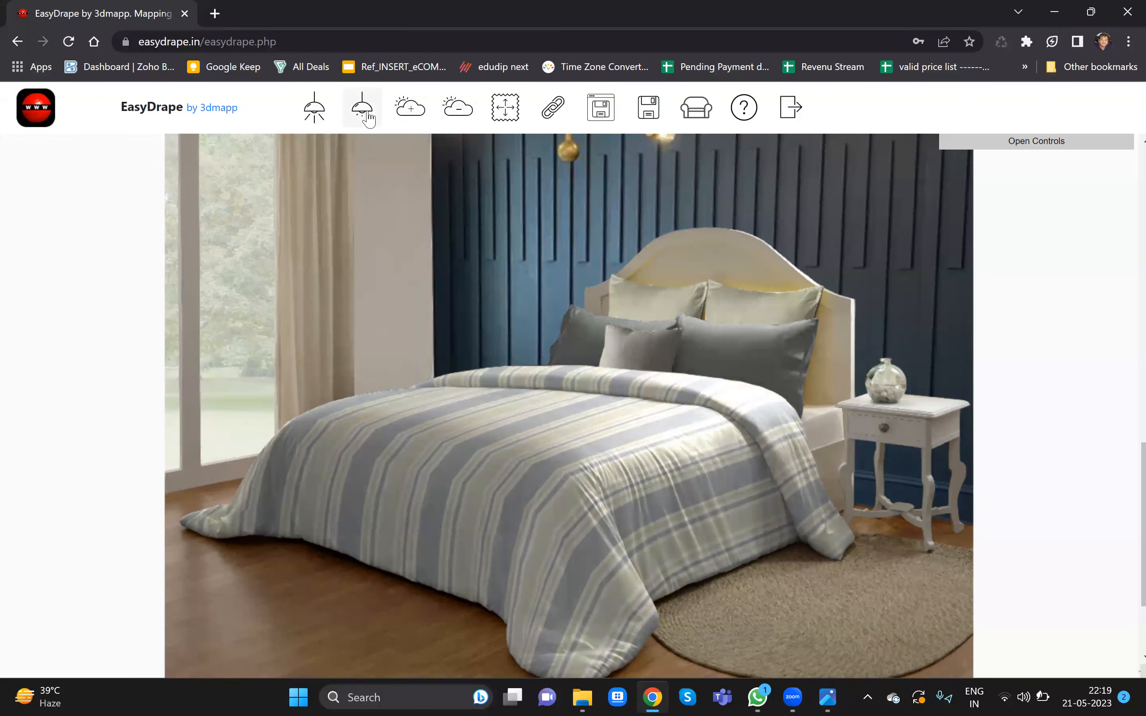
pyautogui.click(366, 113)
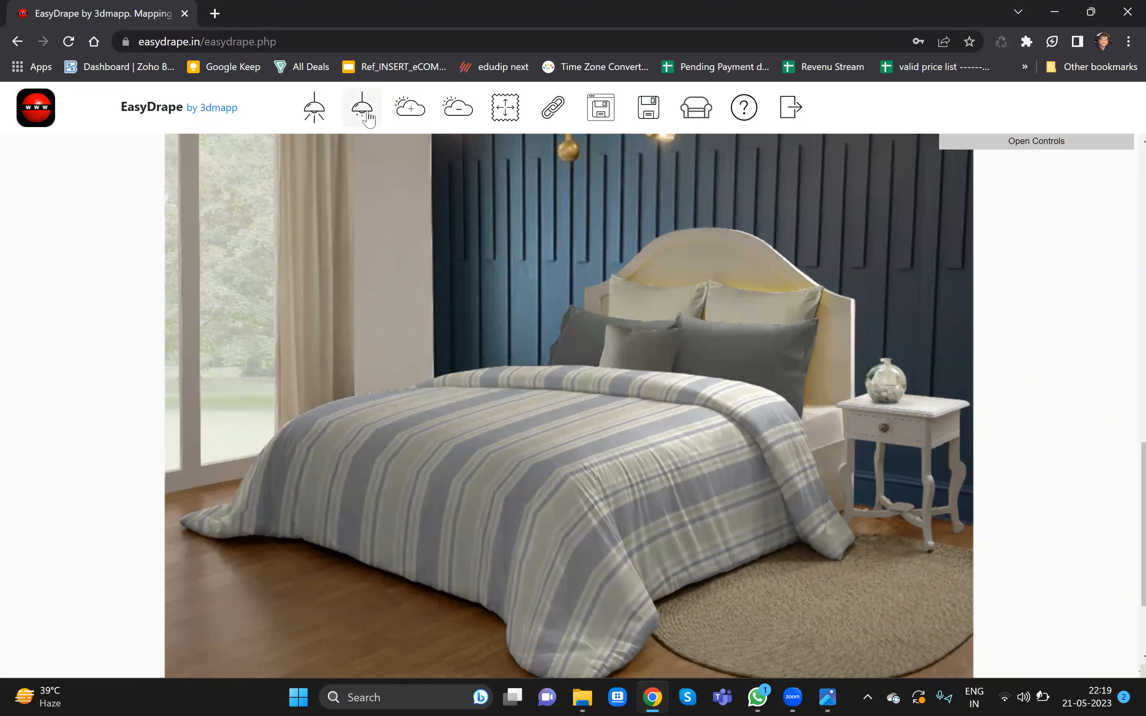
pyautogui.click(322, 114)
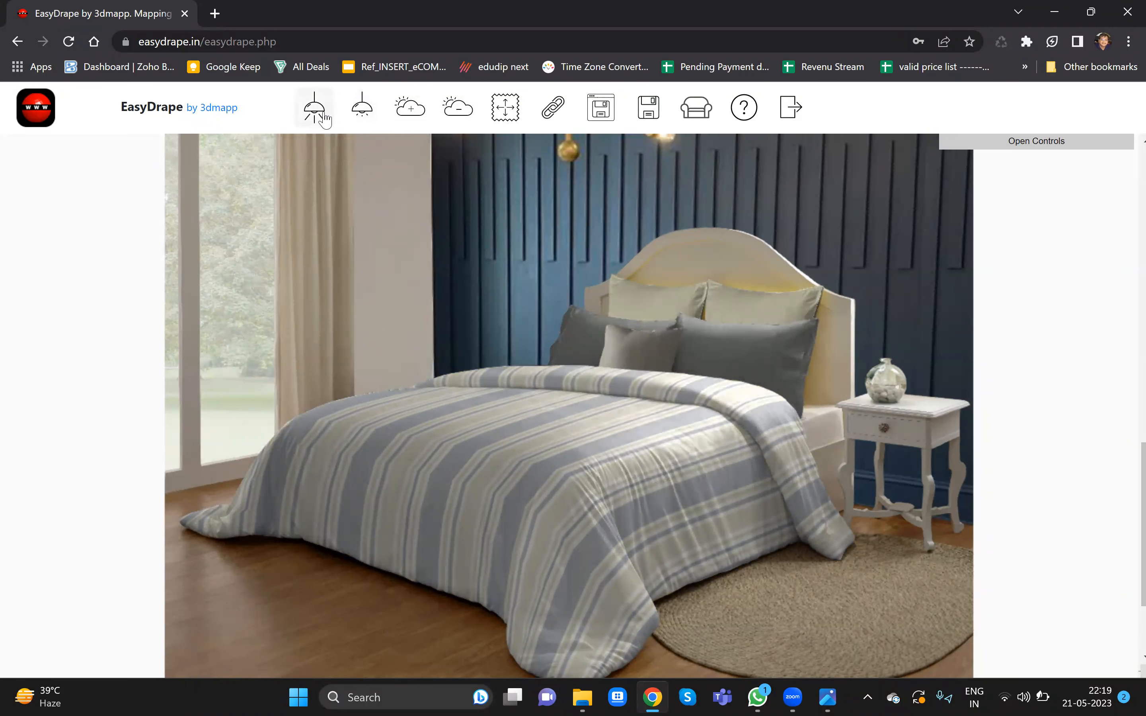
pyautogui.click(322, 115)
pyautogui.click(323, 115)
pyautogui.click(323, 115)
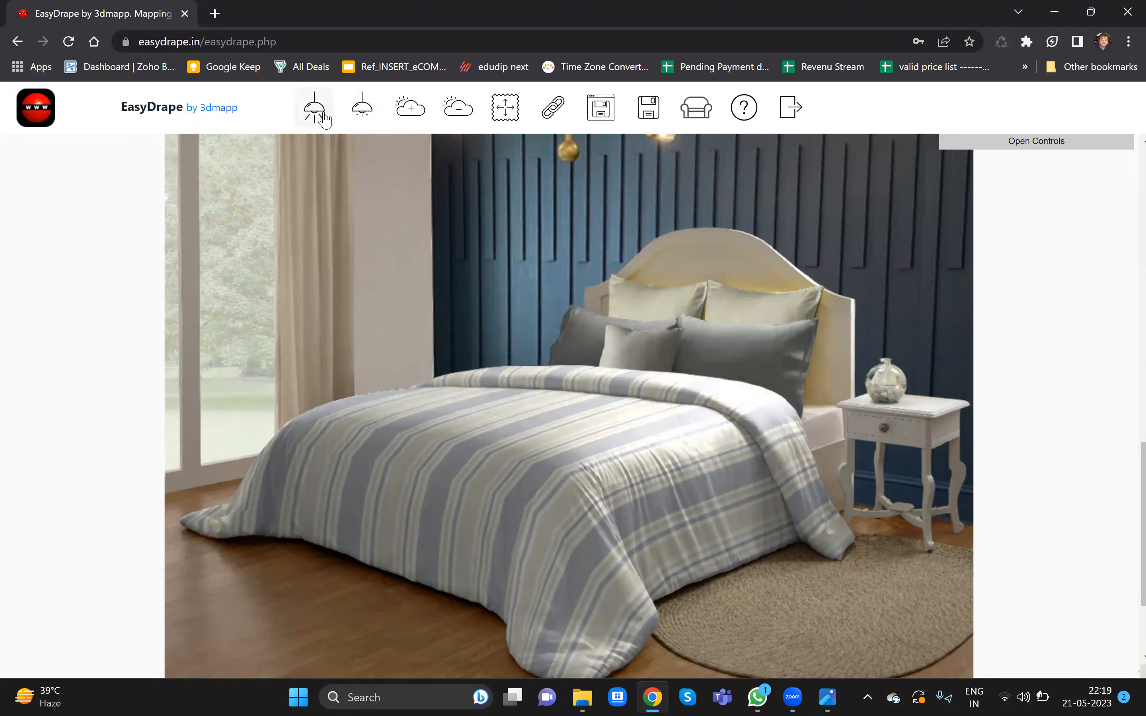
pyautogui.click(324, 117)
pyautogui.click(355, 118)
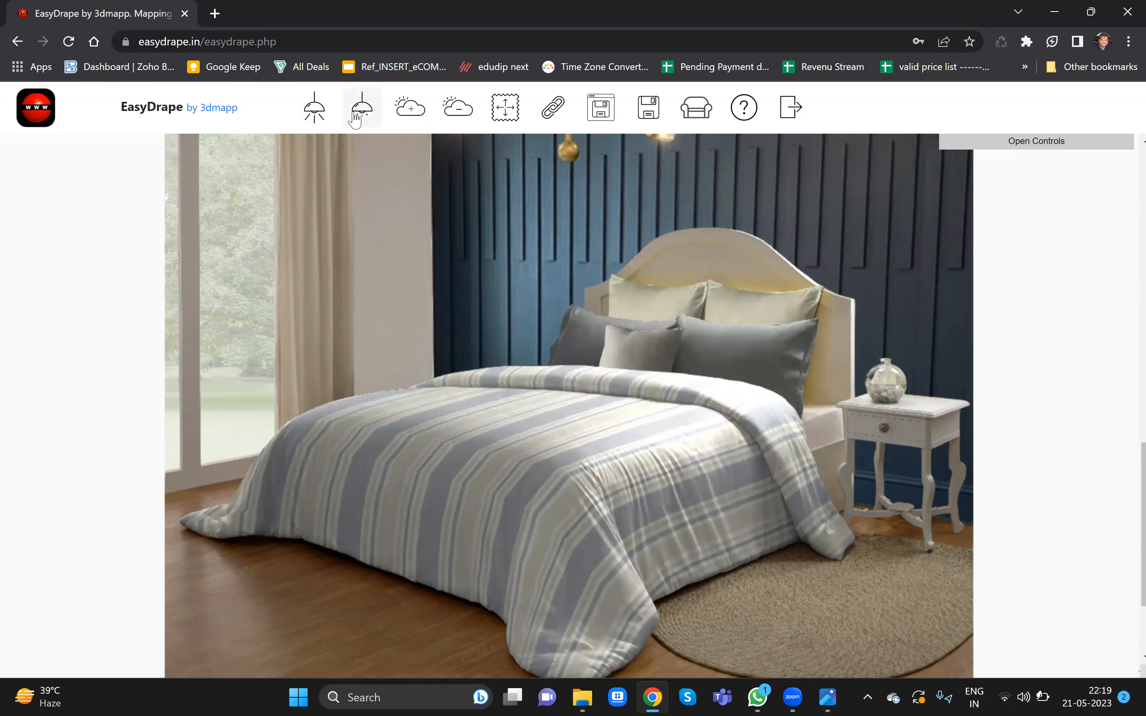
pyautogui.click(354, 118)
pyautogui.click(311, 113)
# - Lower the duvet's light to -16
pyautogui.click(691, 472)
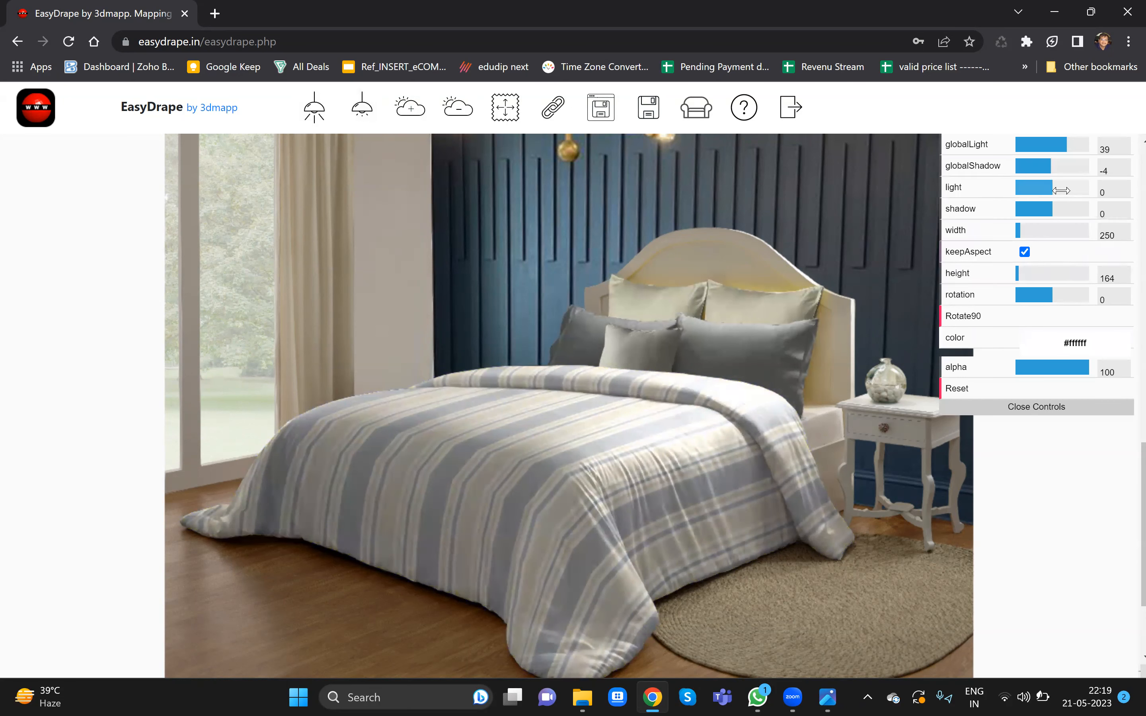
pyautogui.moveTo(1051, 189); pyautogui.dragTo(1045, 189)
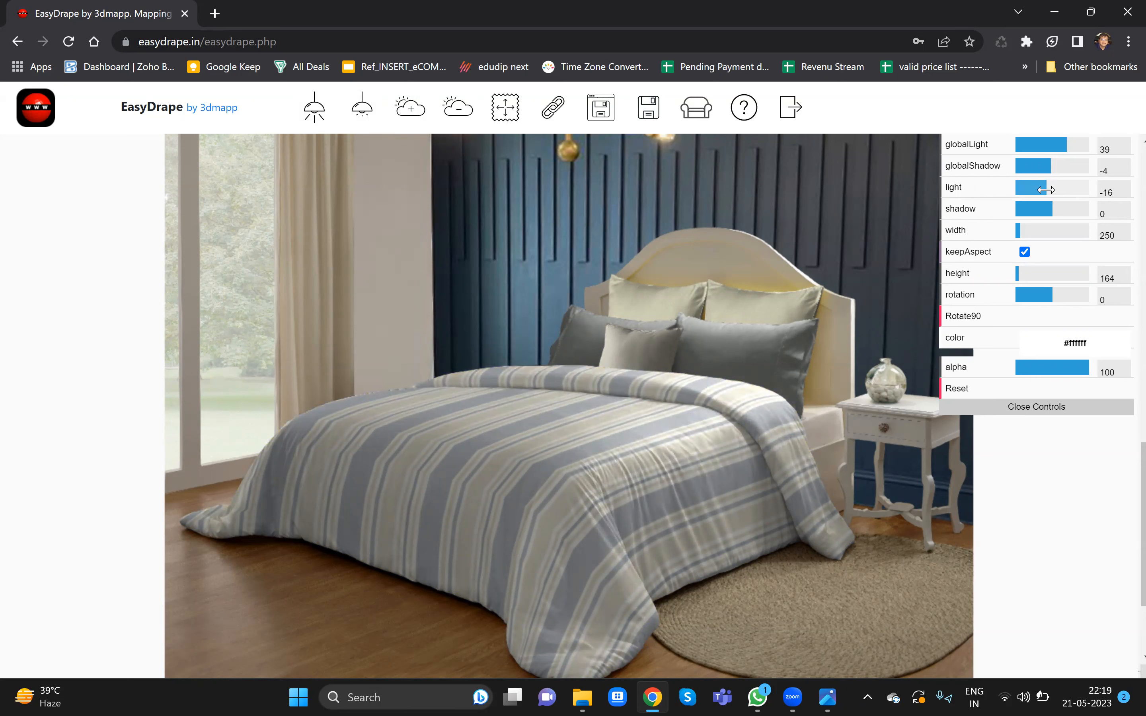
# - Set the large grey front pillows' light to 17 and shadow to 10
pyautogui.click(737, 356)
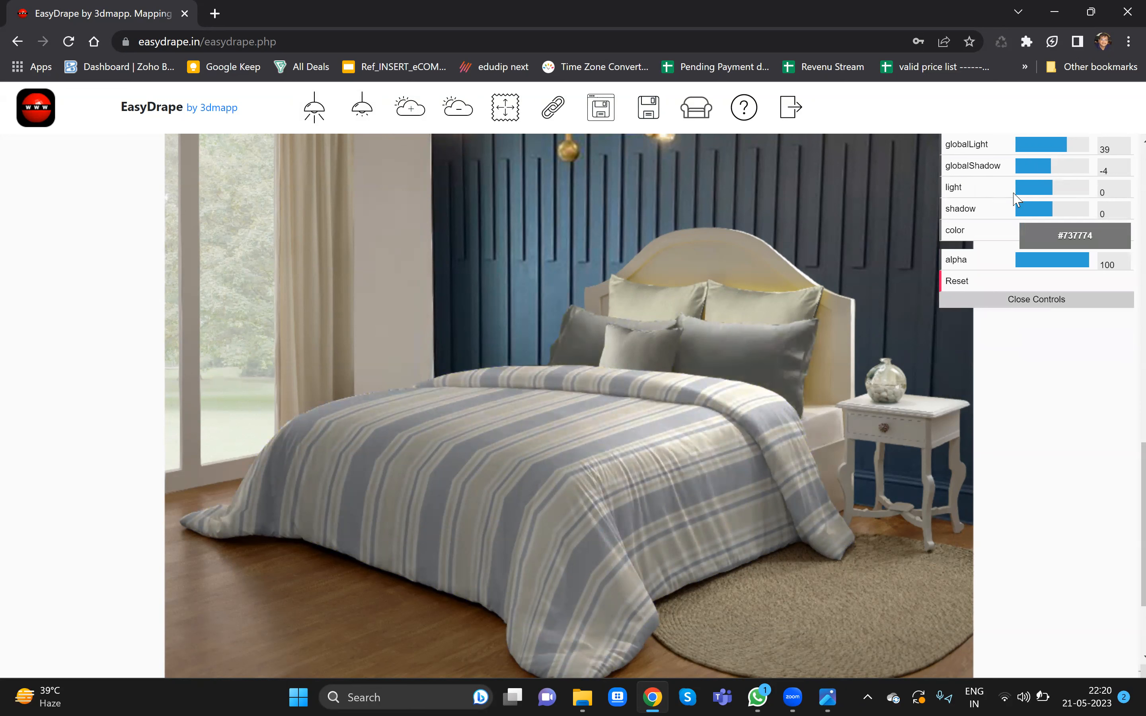
pyautogui.moveTo(1052, 189); pyautogui.dragTo(1058, 191)
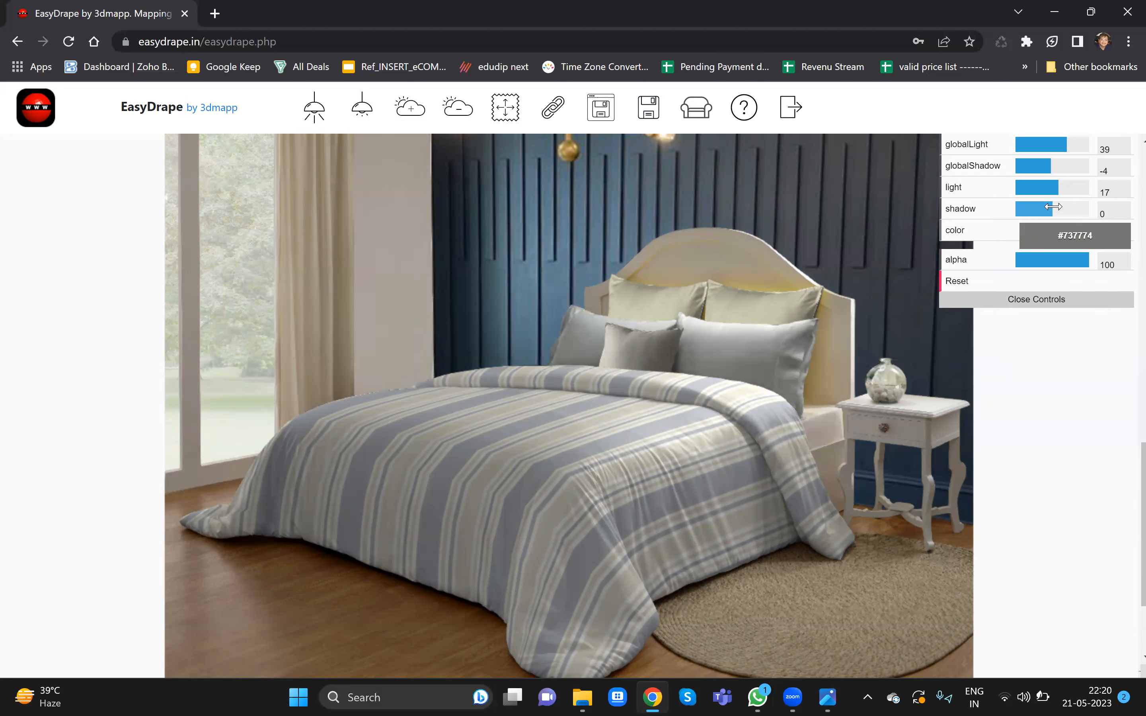
pyautogui.moveTo(1053, 206); pyautogui.dragTo(1056, 208)
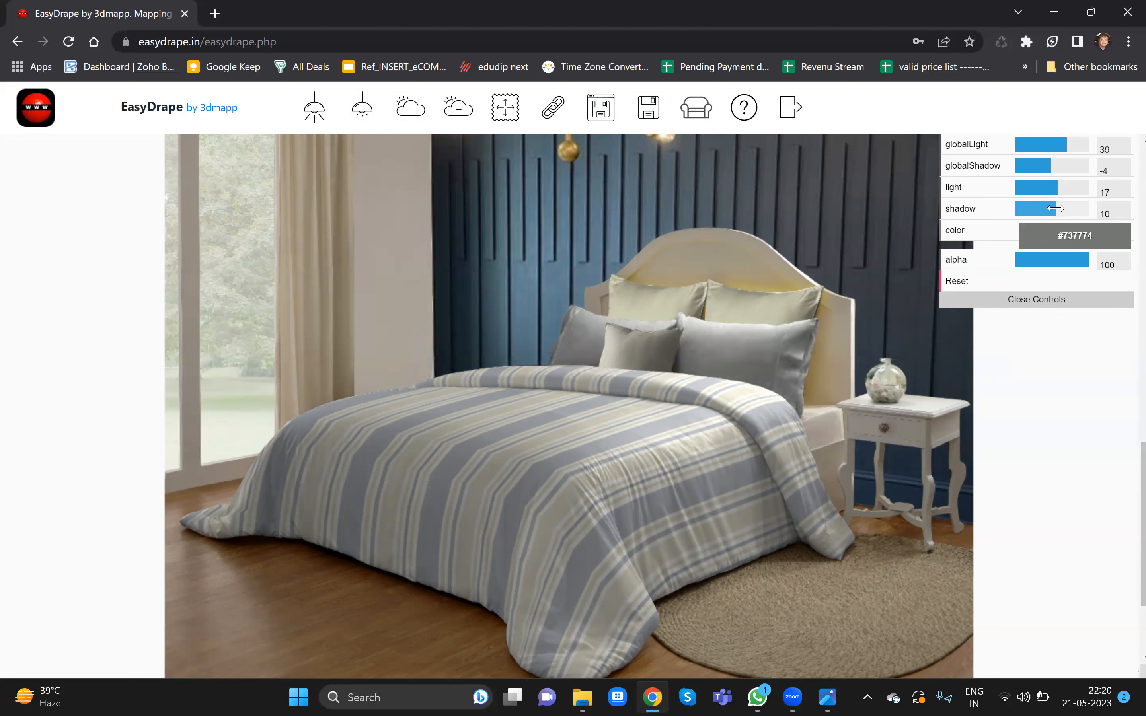
pyautogui.click(1048, 301)
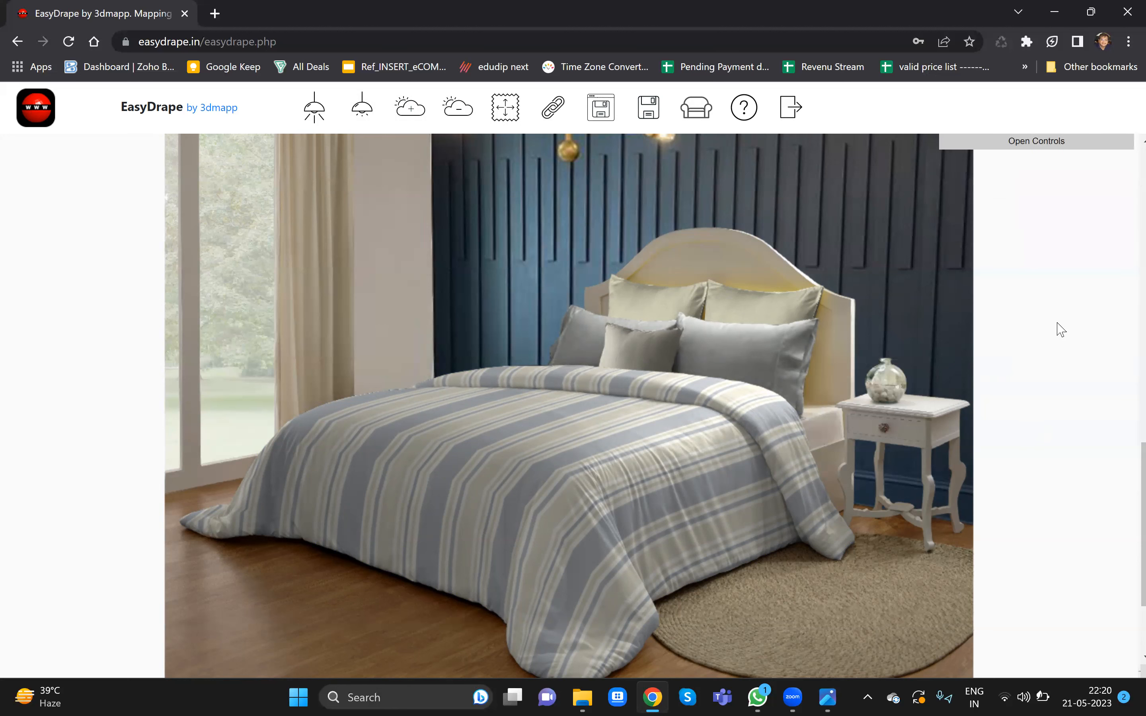